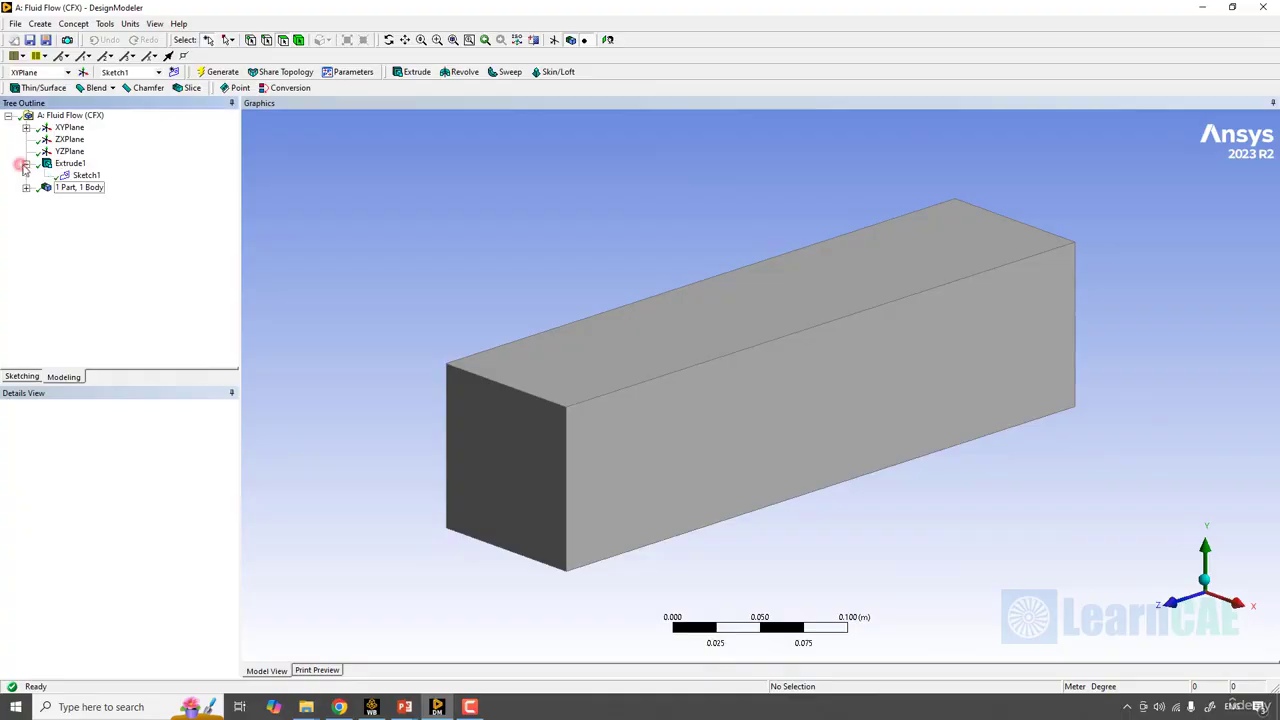
- Set the vertical dimension V2 of the extrusion's Sketch1 to 0.5 m and regenerate the model
left_click(86, 176)
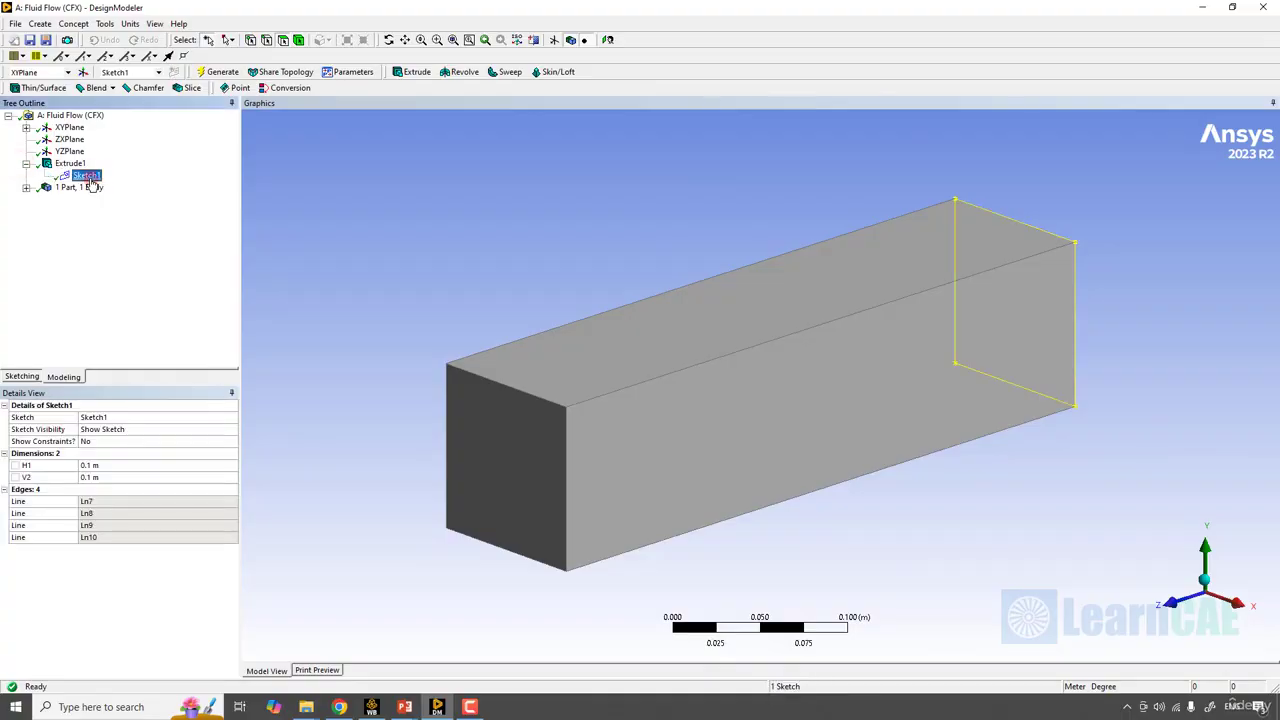
left_click(18, 377)
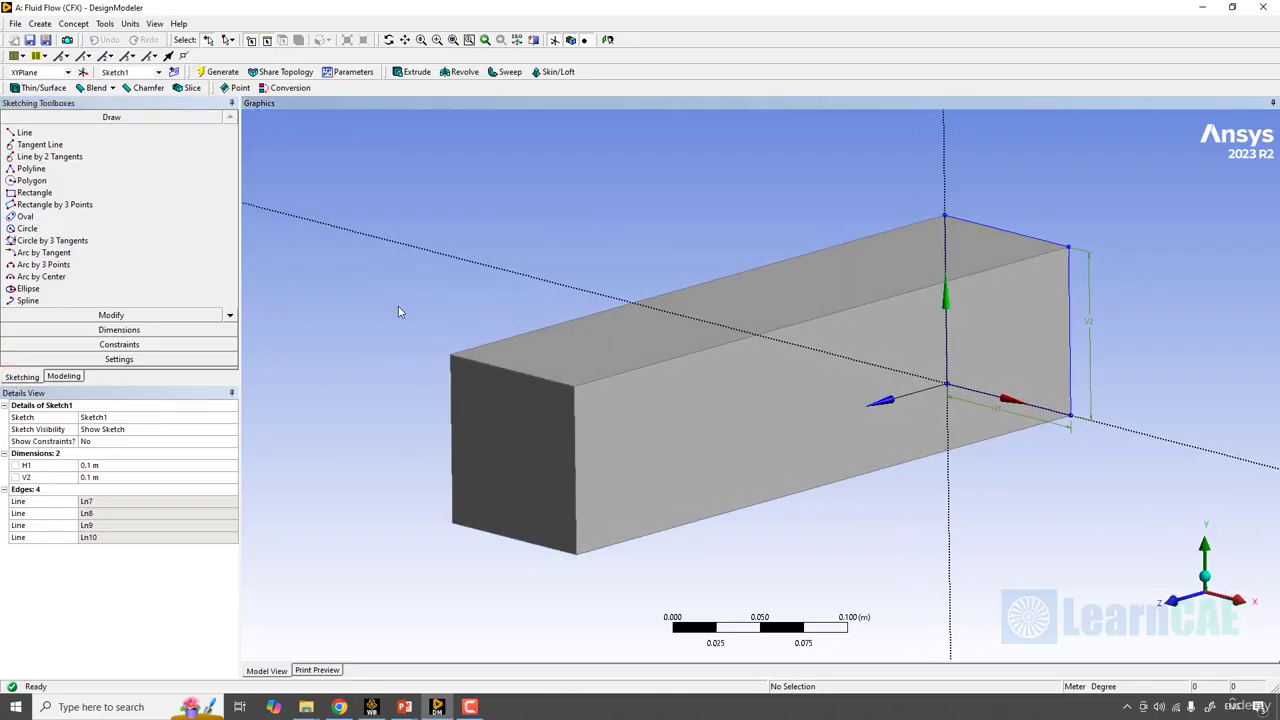
left_click(117, 467)
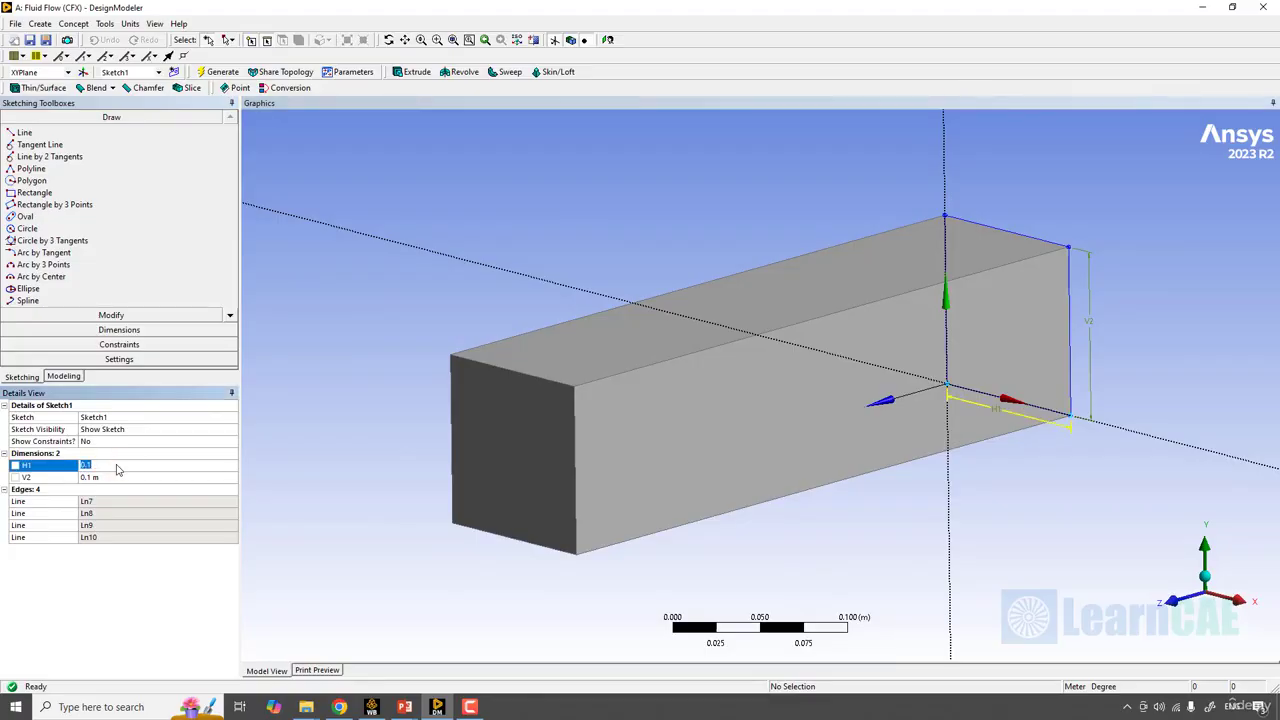
left_click(309, 457)
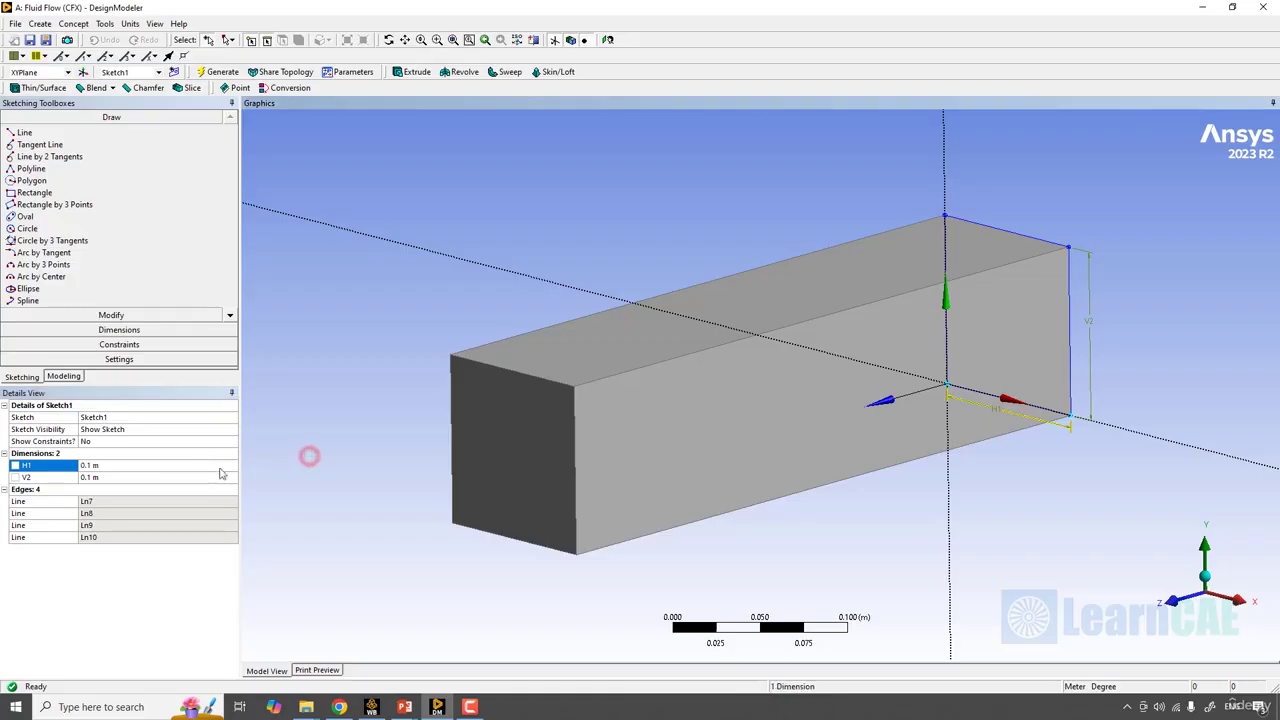
left_click(151, 479)
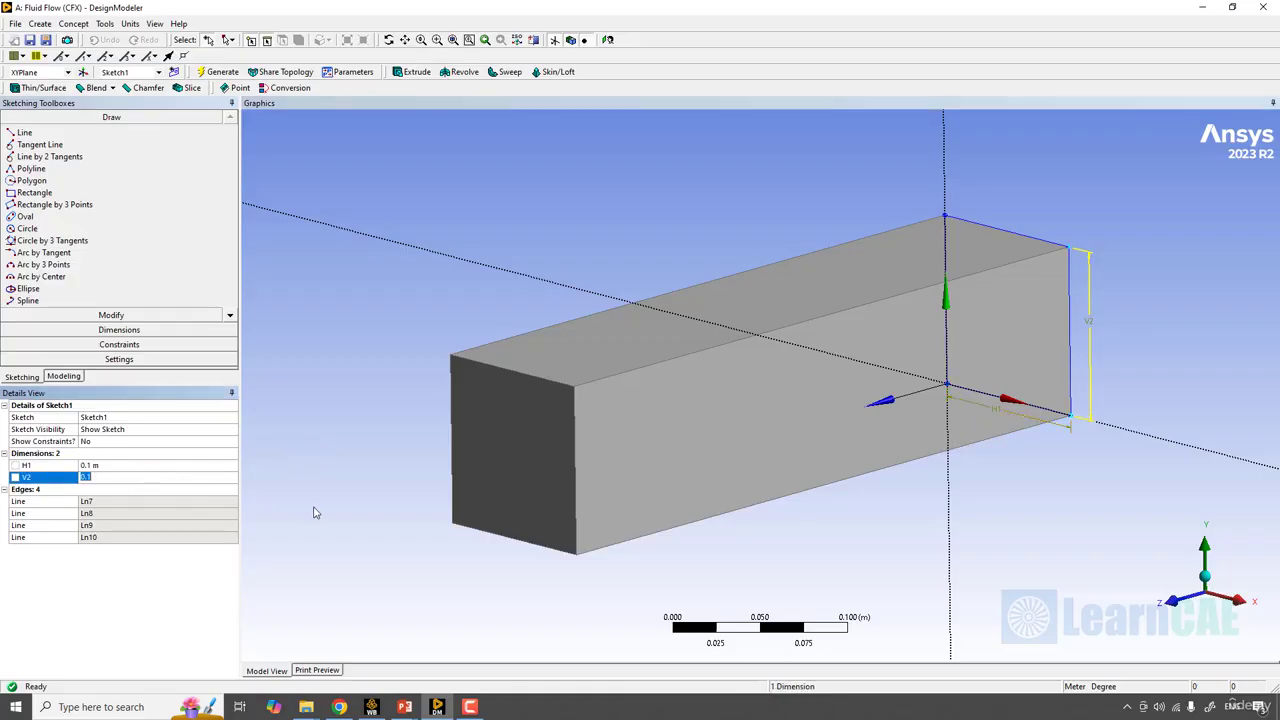
key("Return")
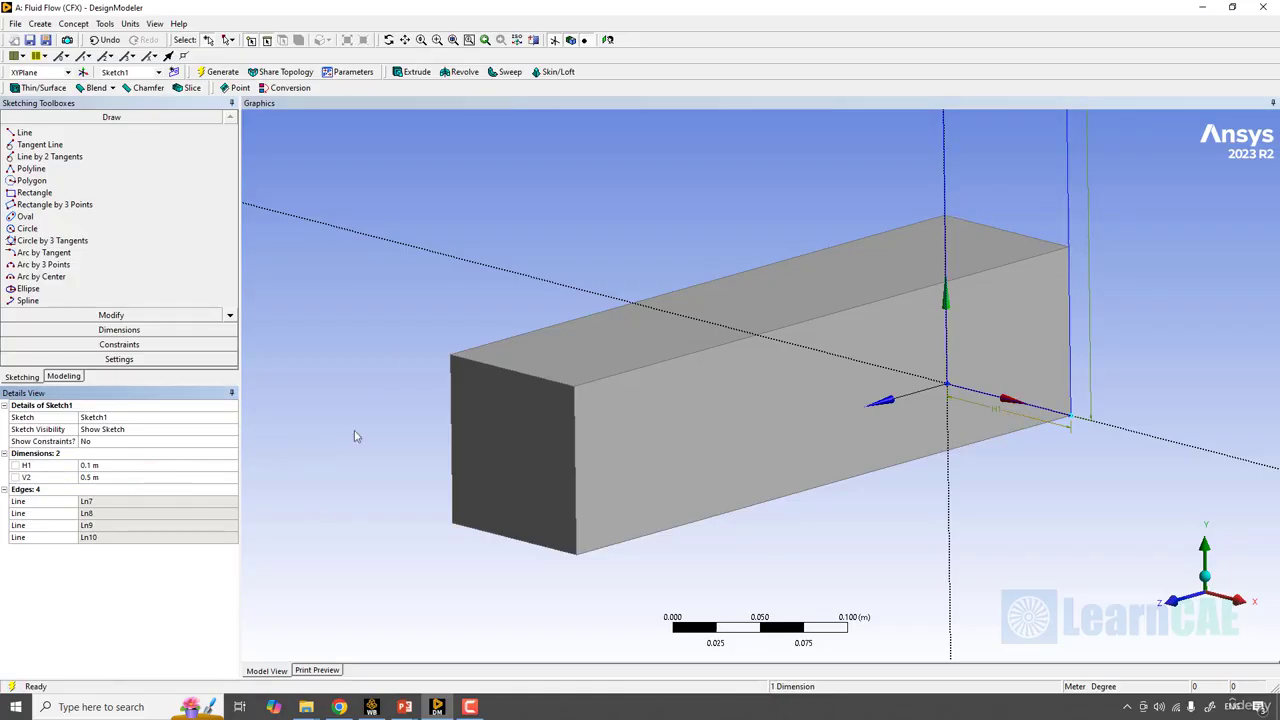
left_click(449, 250)
scroll(466, 275, "down", 5)
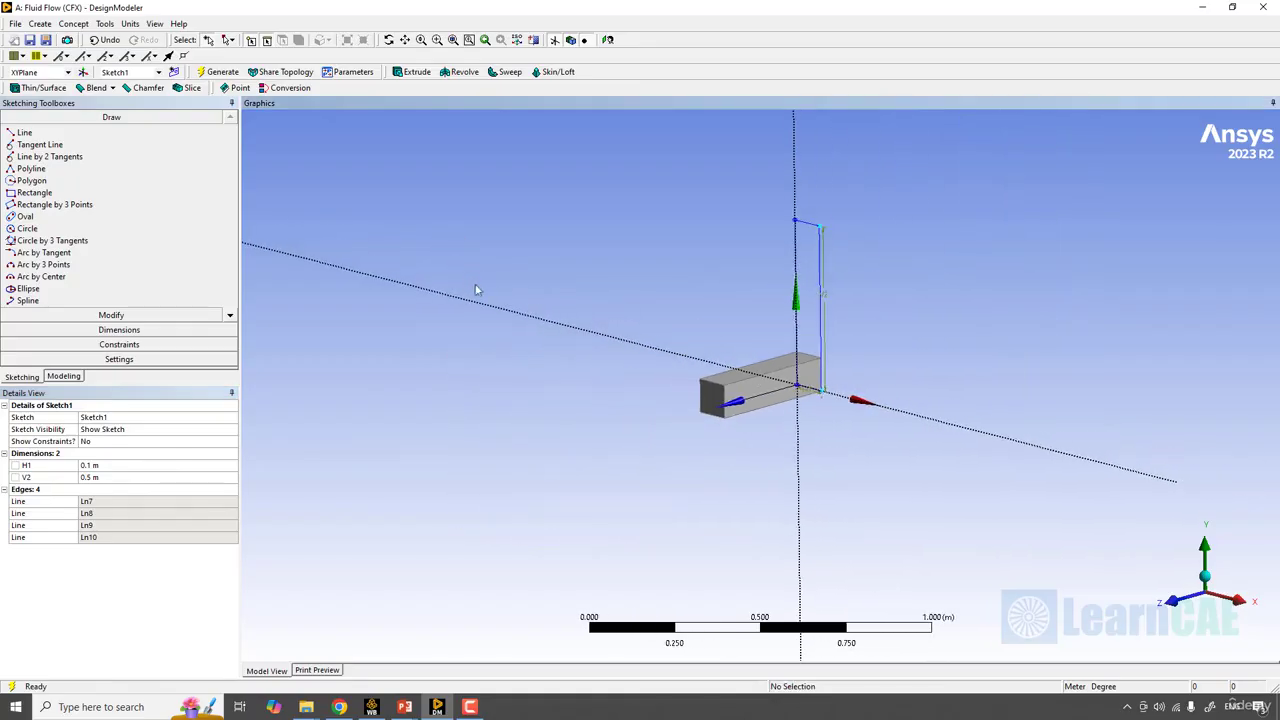
scroll(489, 297, "up", 1)
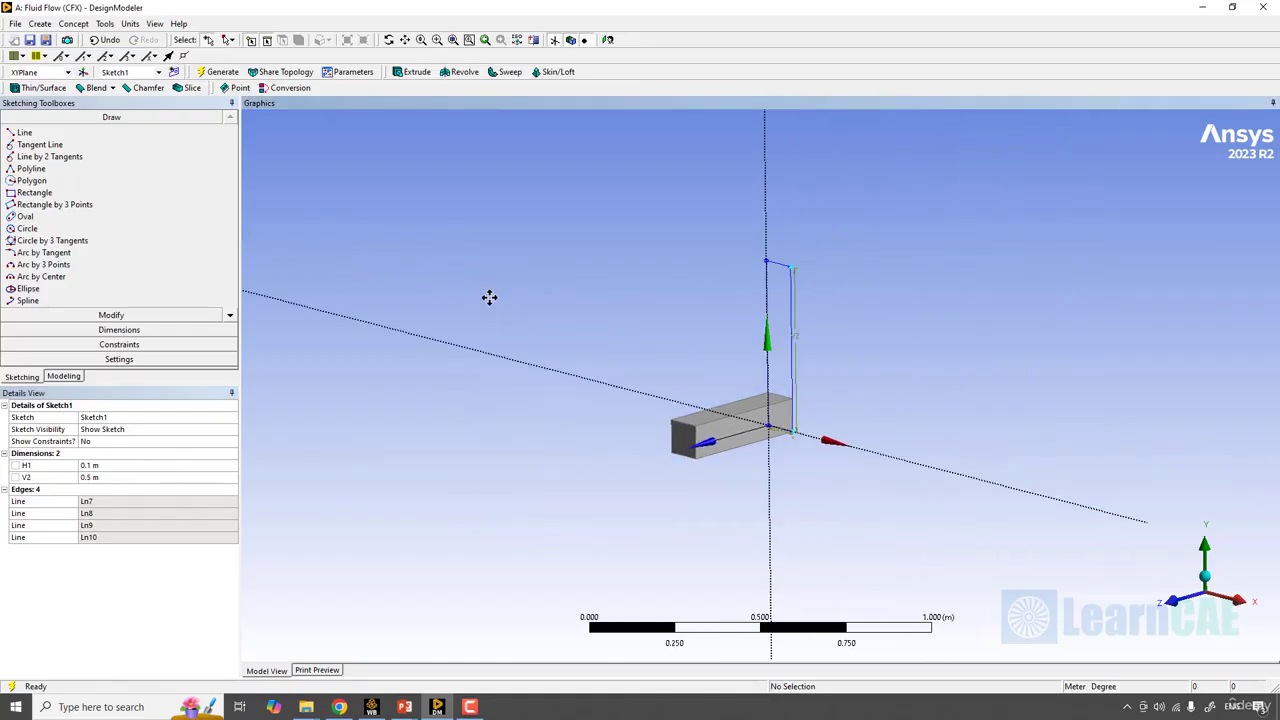
left_click(64, 377)
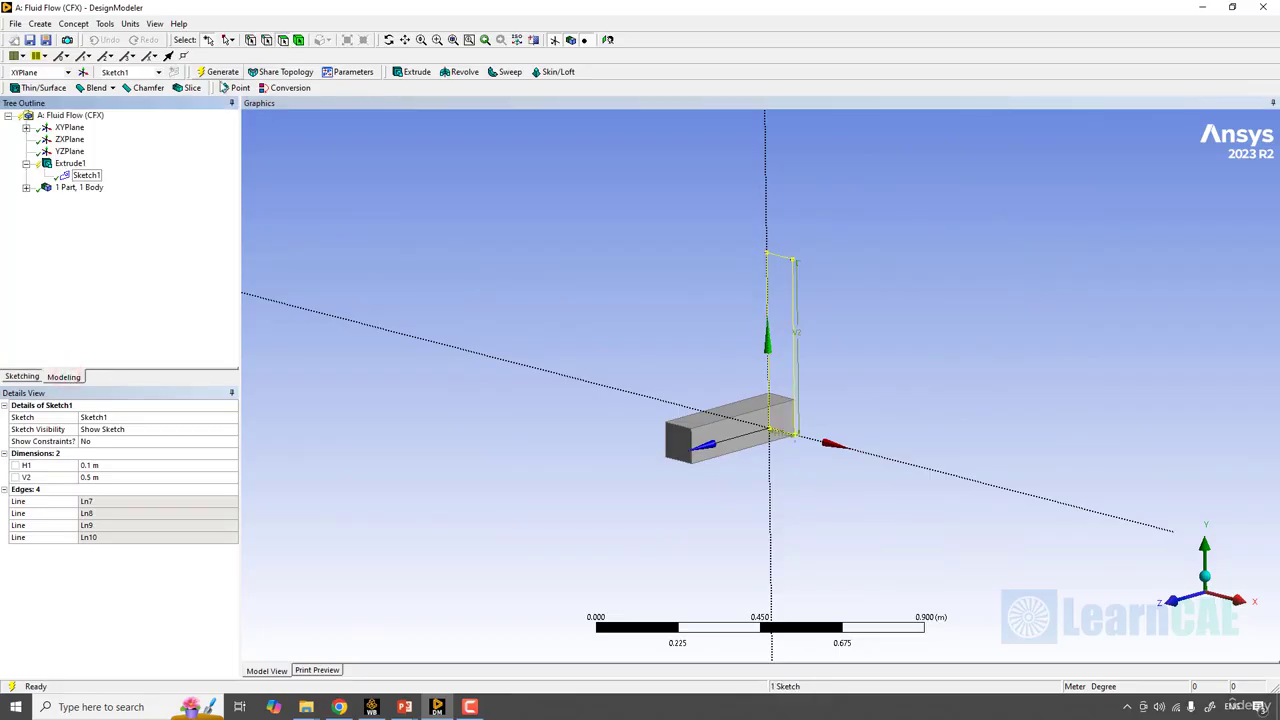
left_click(224, 73)
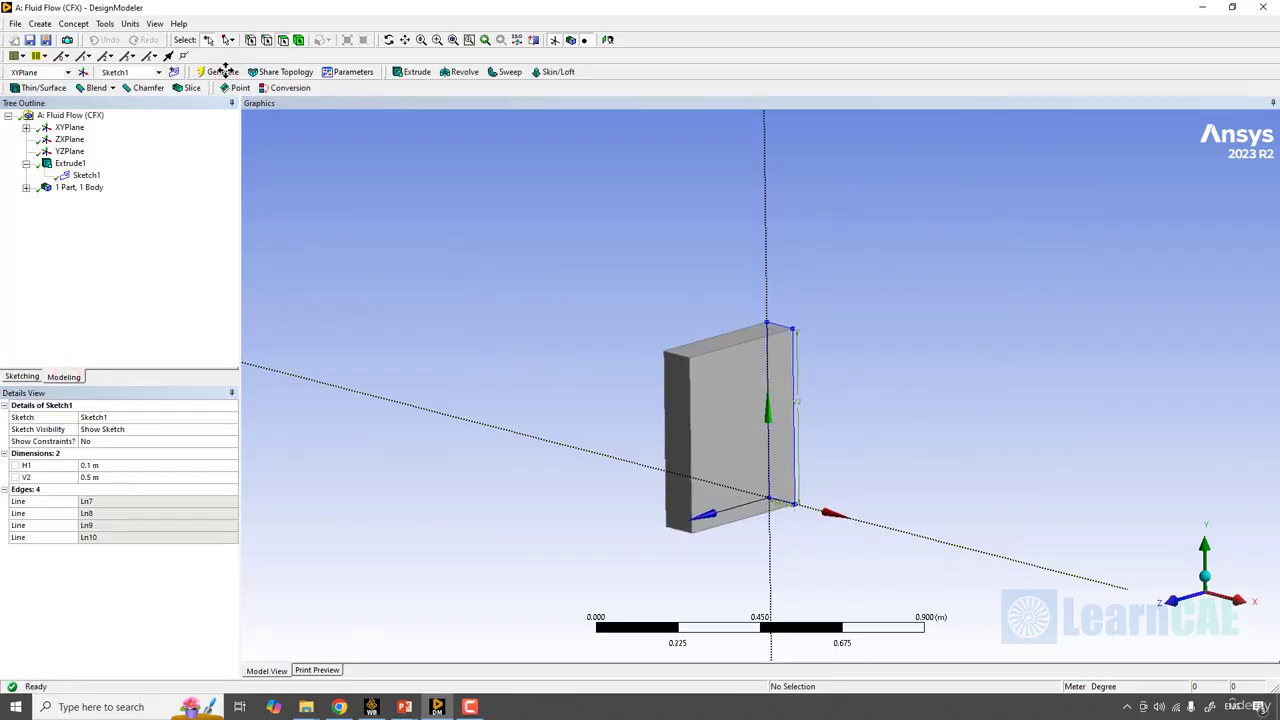
- Set the depth of Extrude1 to 6 m and regenerate the plate body
left_click(70, 163)
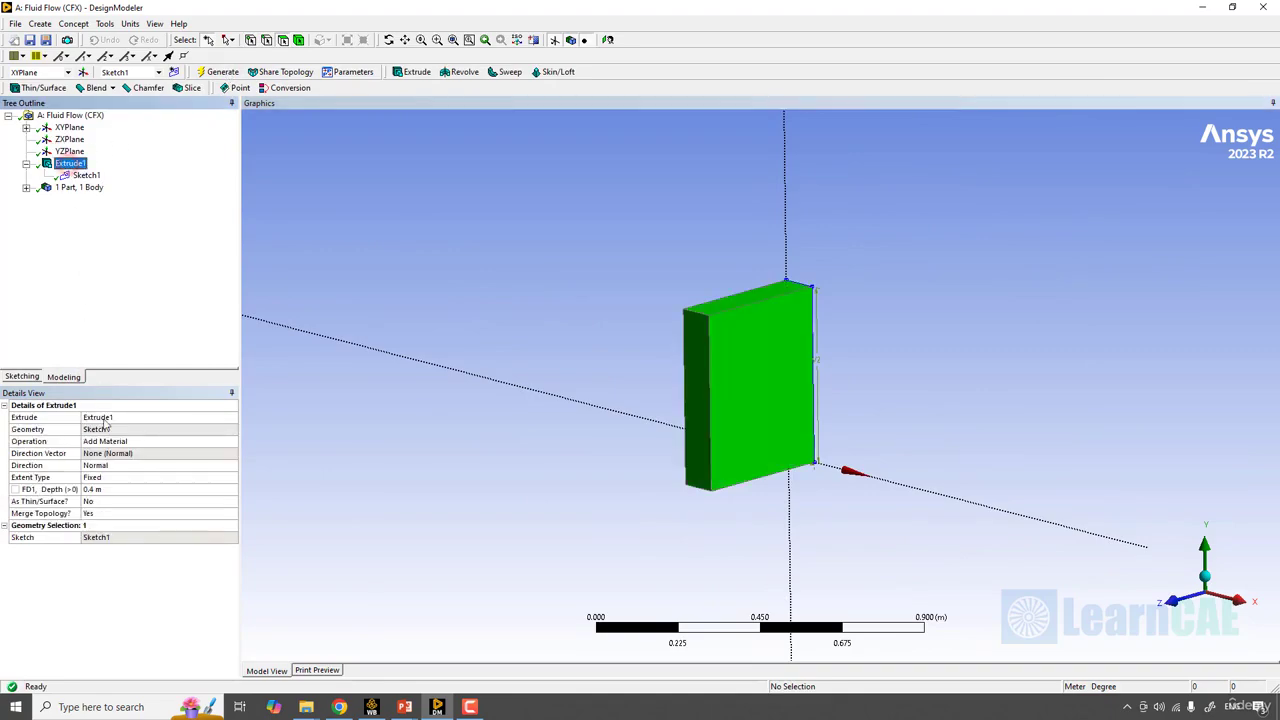
left_click(114, 491)
type("6")
key("Return")
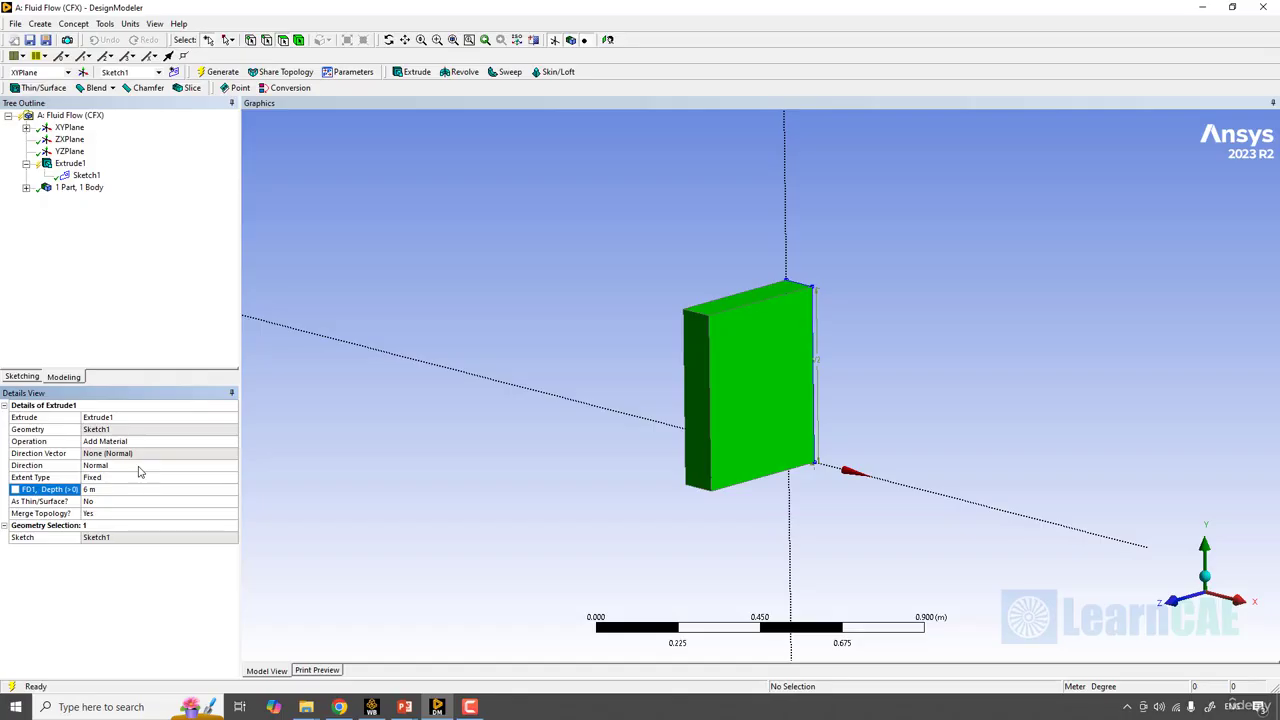
left_click(222, 72)
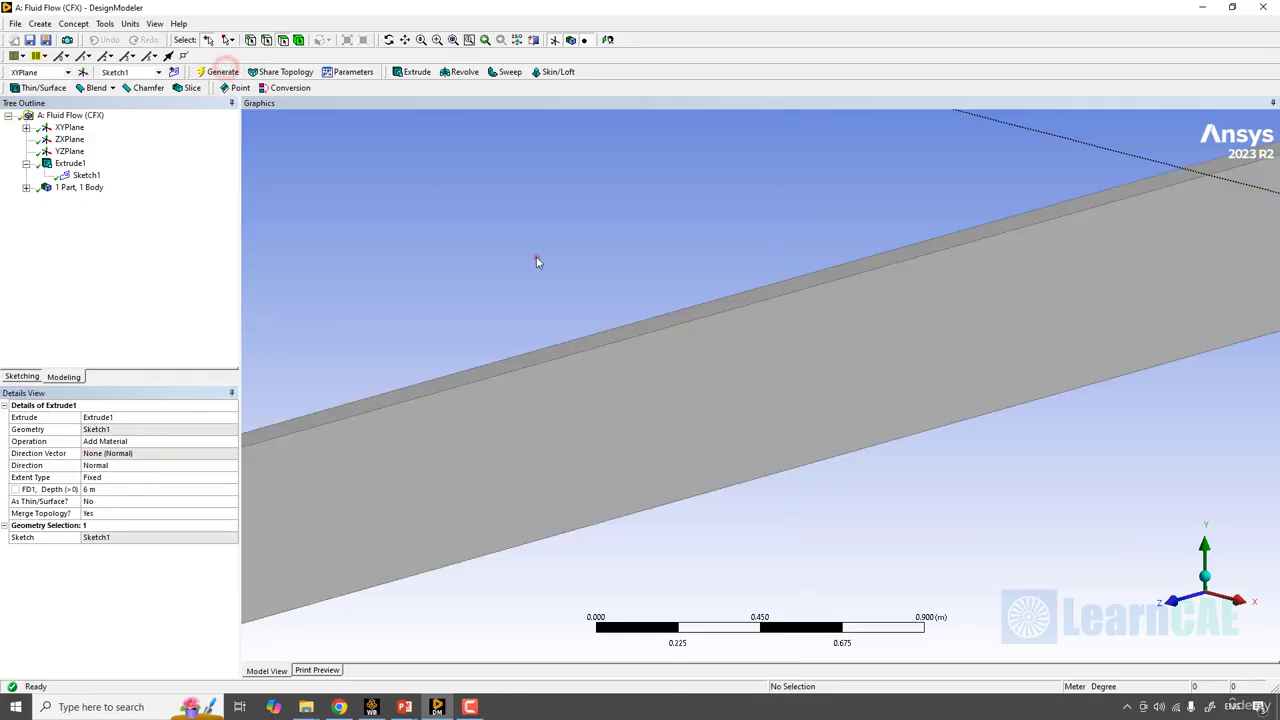
left_click(536, 260)
scroll(537, 260, "down", 6)
middle_click_drag(537, 260, 863, 323)
scroll(863, 323, "up", 3)
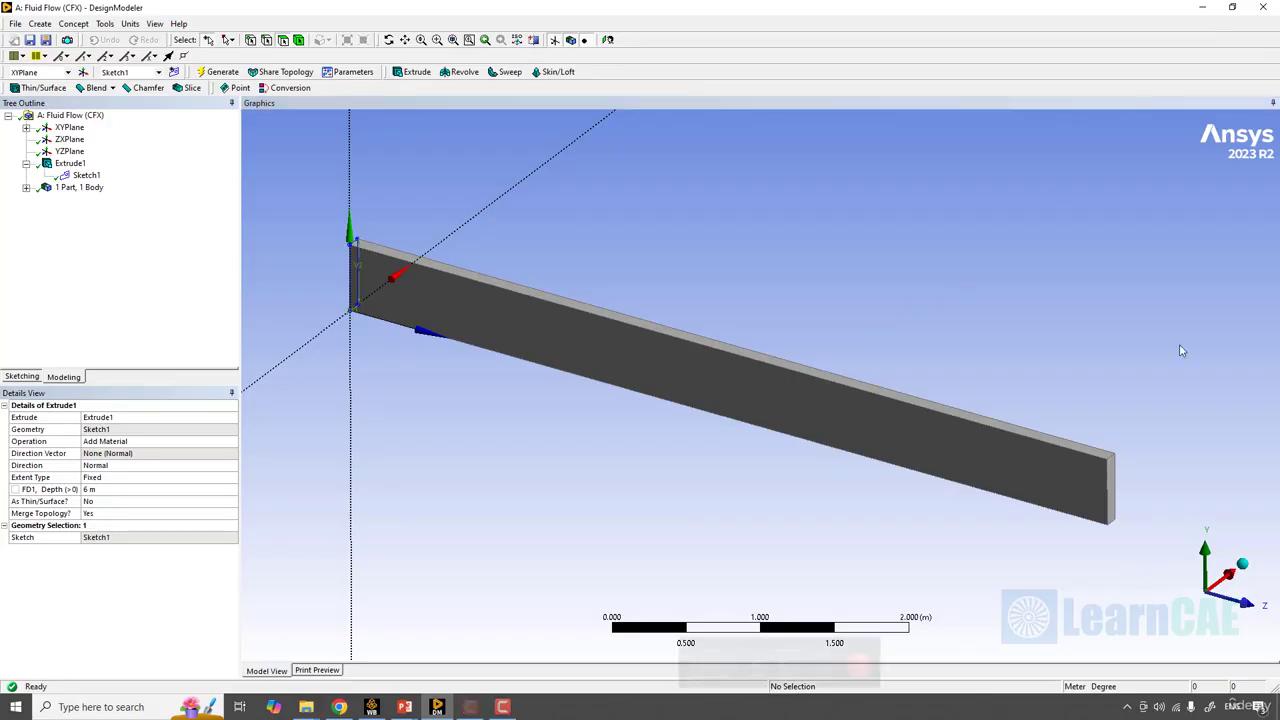
- Switch to Workbench and open the Fluid Flow (CFX) system's Mesh cell for editing, re-reading the upstream data
left_click(371, 707)
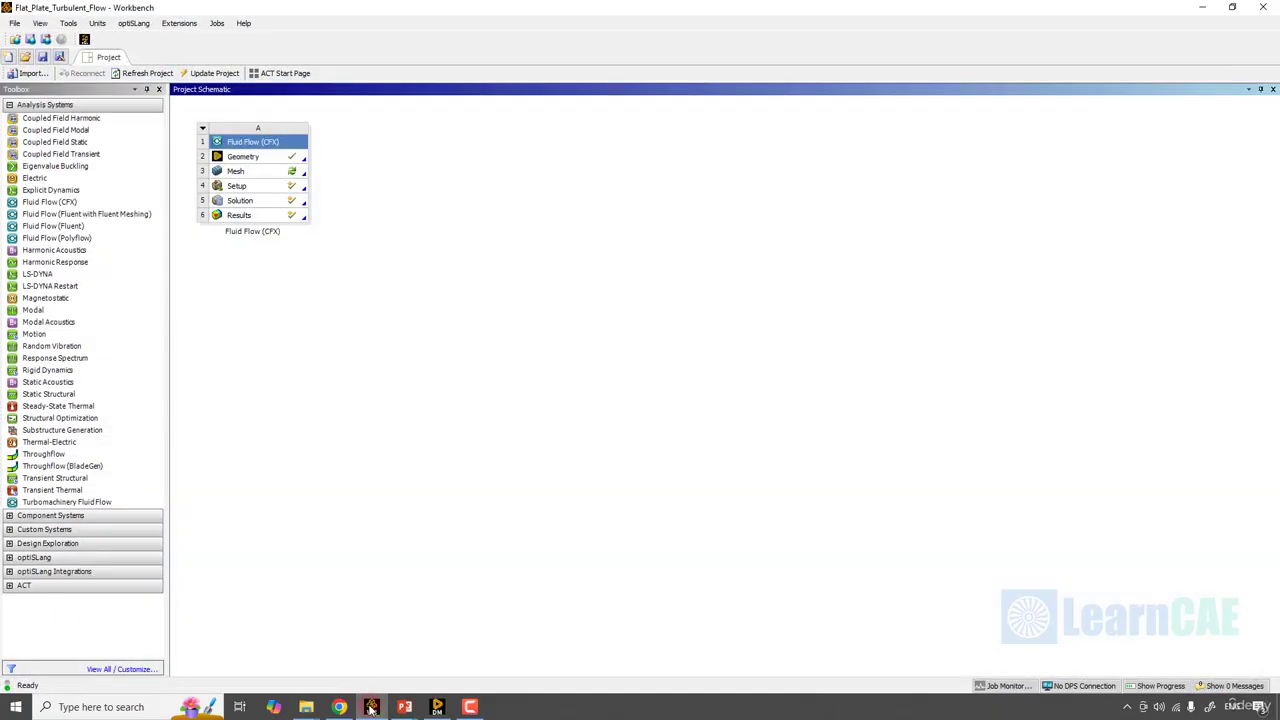
right_click(277, 176)
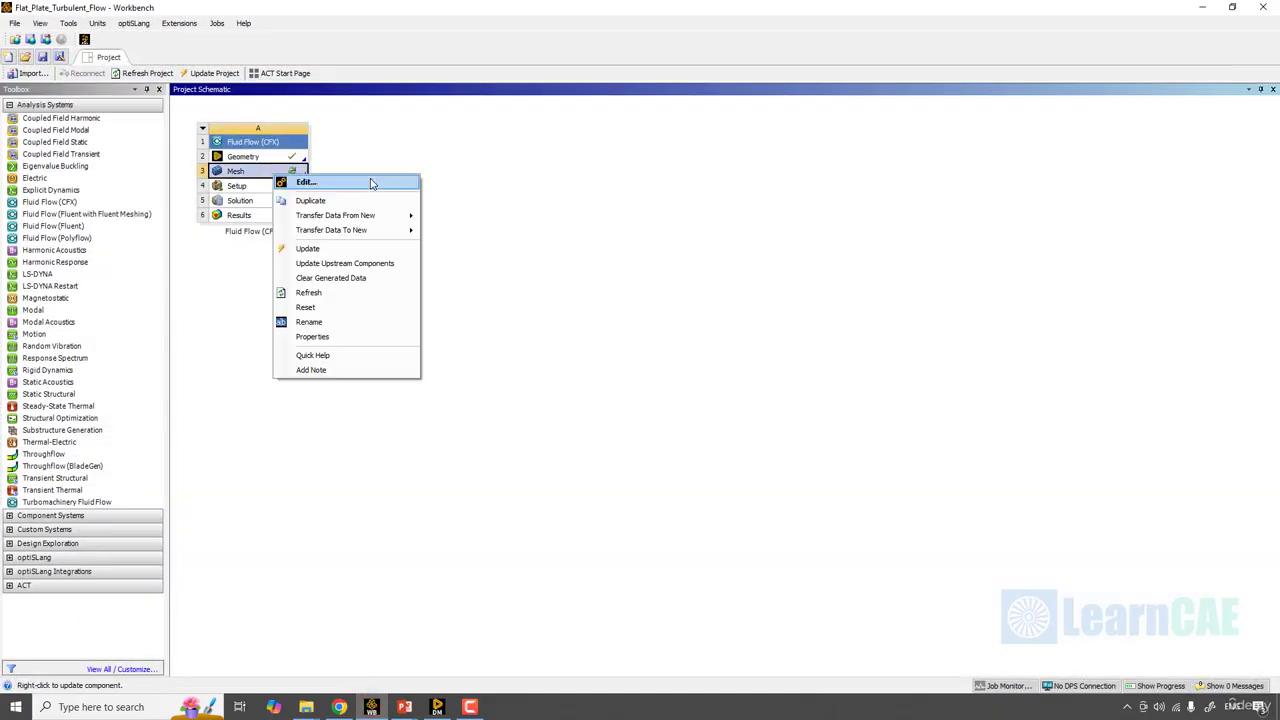
left_click(371, 183)
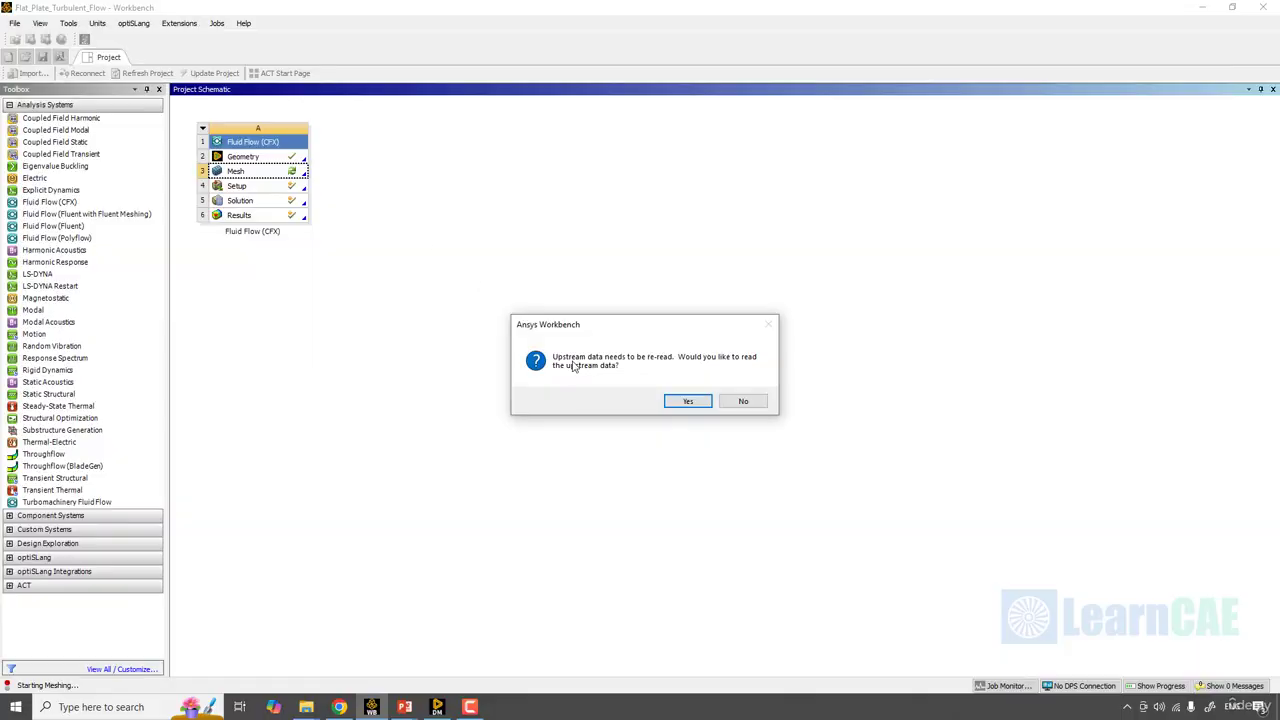
left_click(687, 400)
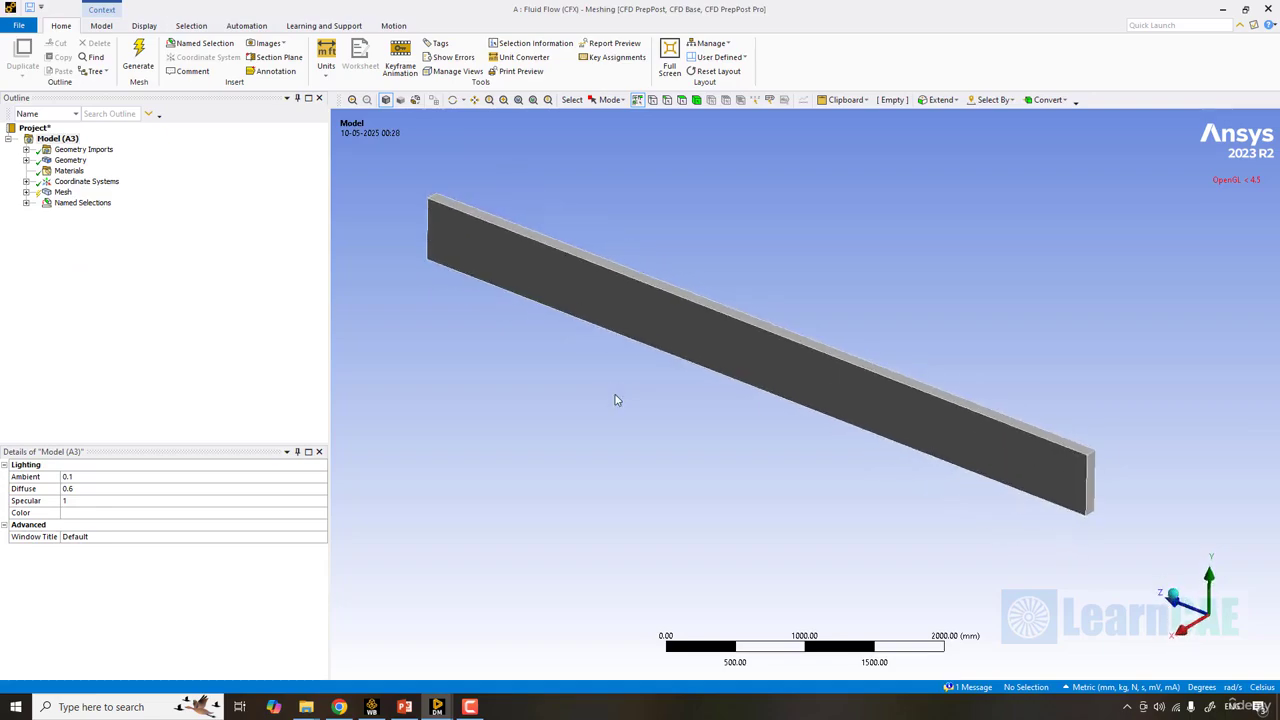
- Set the number of divisions of the first Edge Sizing on the plate's long edges to 150
left_click(26, 192)
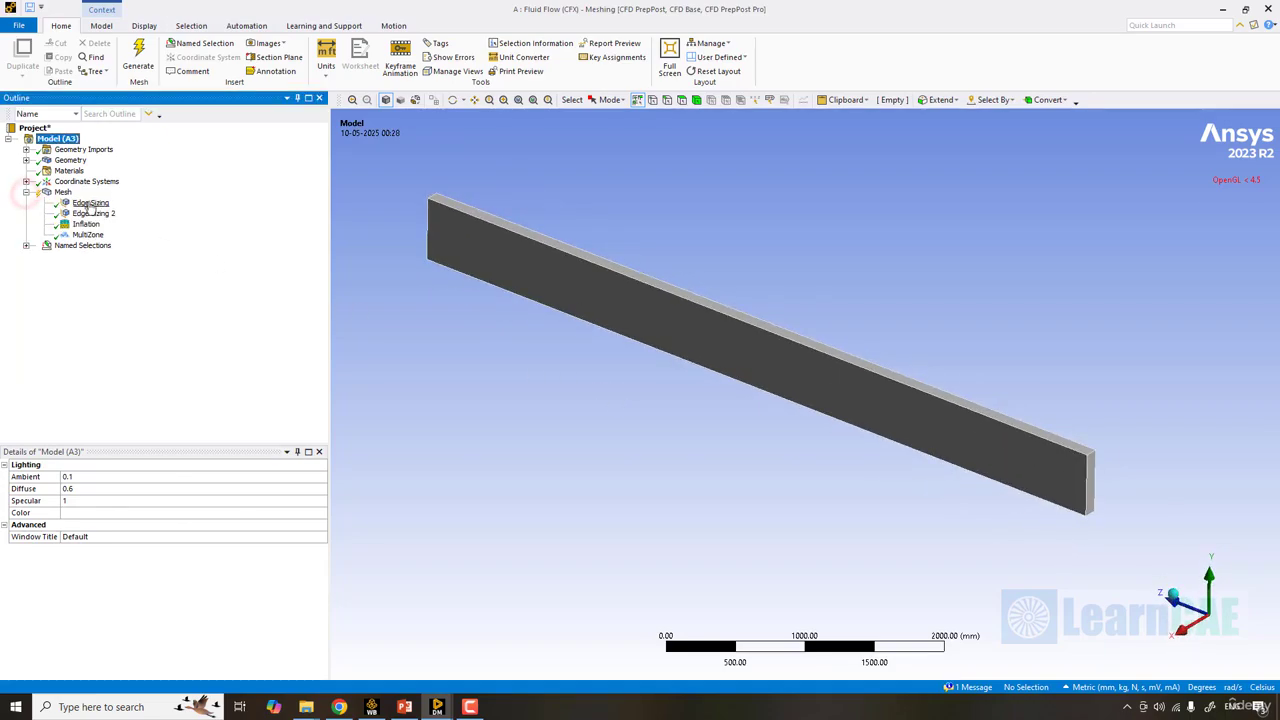
left_click(90, 203)
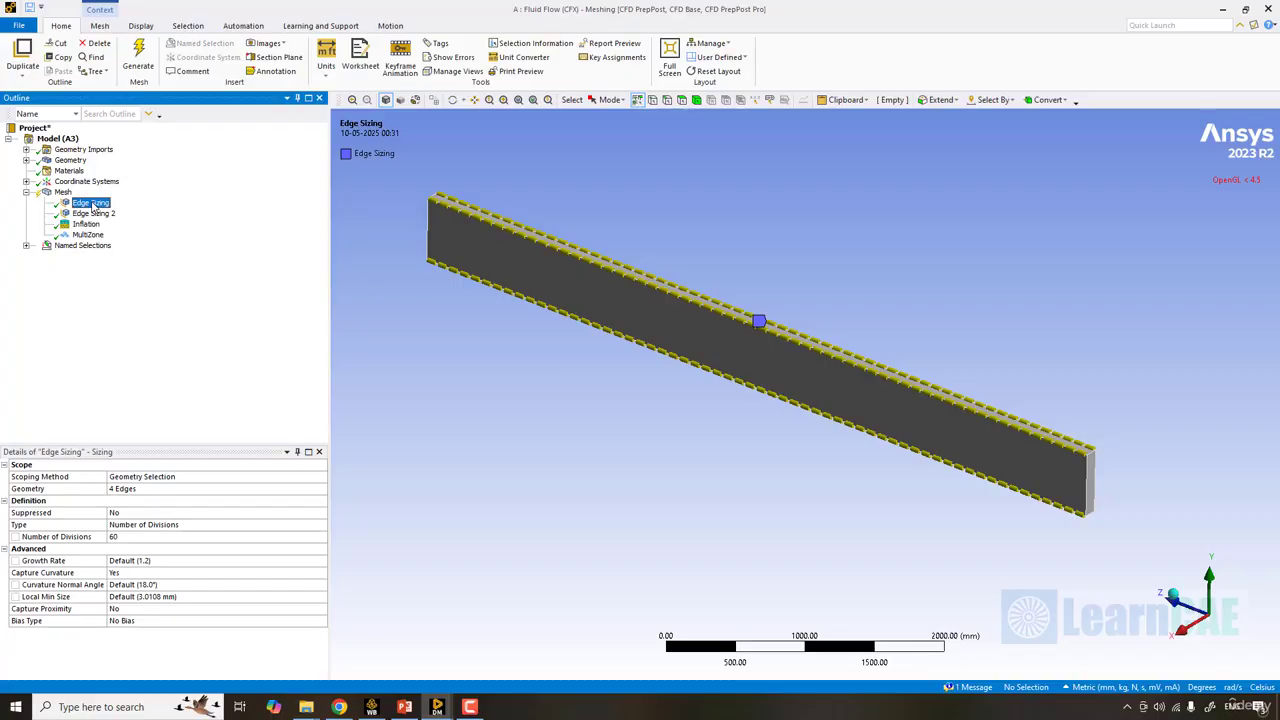
left_click(148, 540)
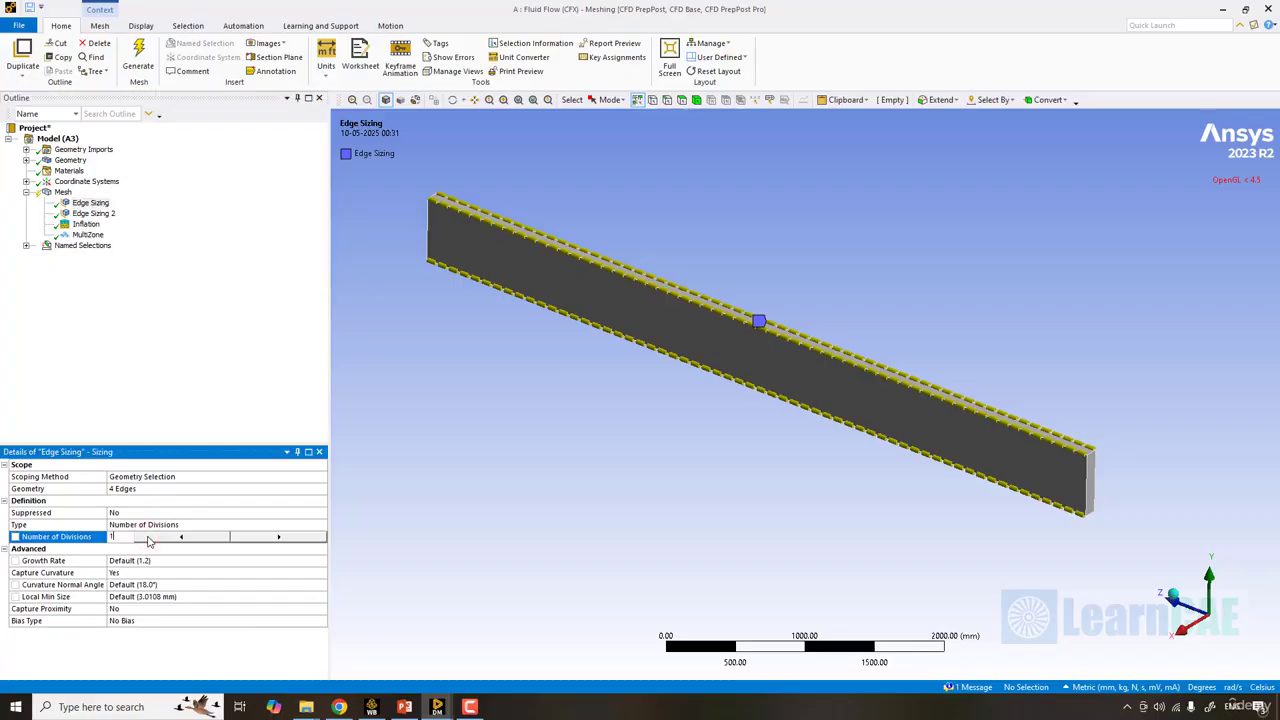
type("150")
key("Return")
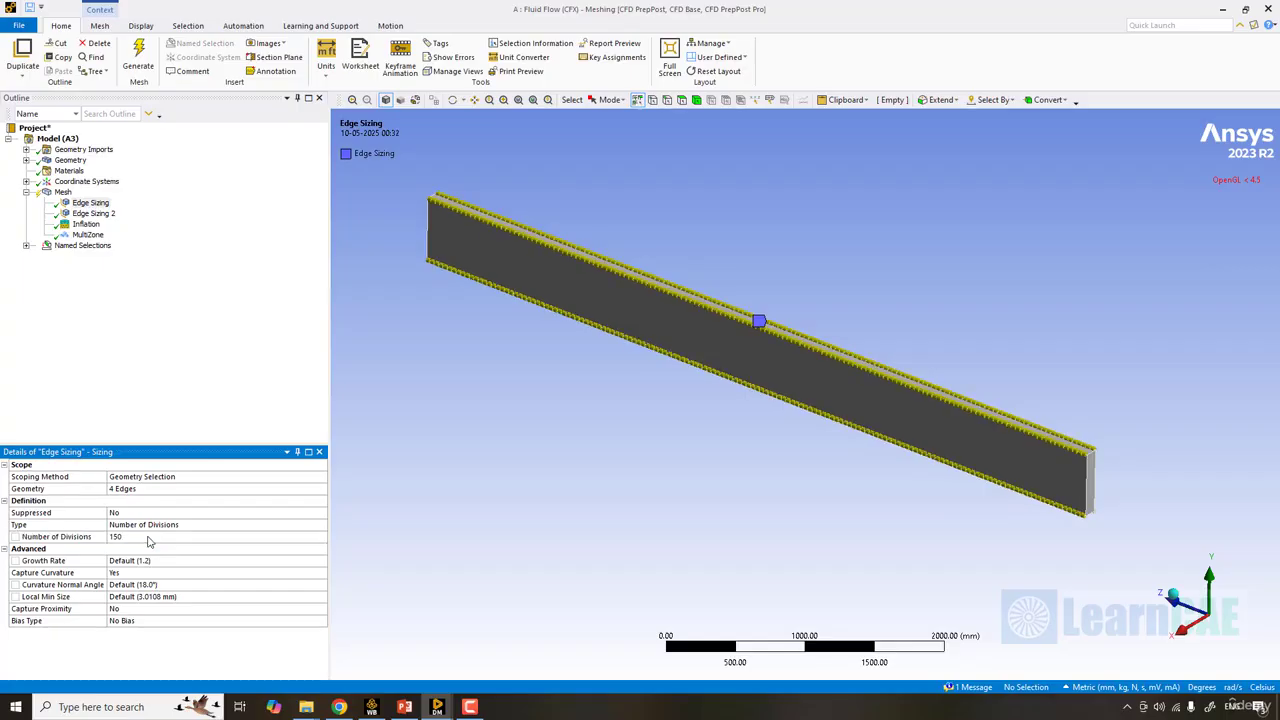
- Set the number of divisions of Edge Sizing 2 on the plate's short width edges to 5
left_click(95, 215)
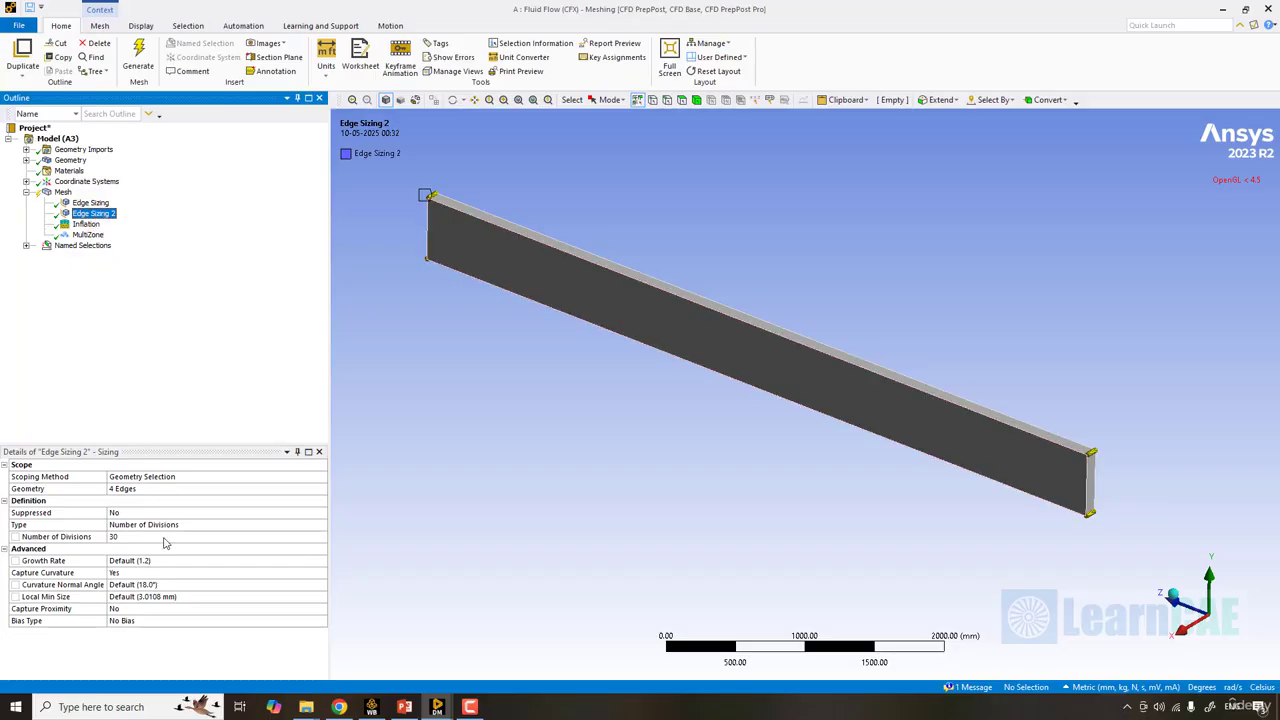
left_click(165, 539)
type("5")
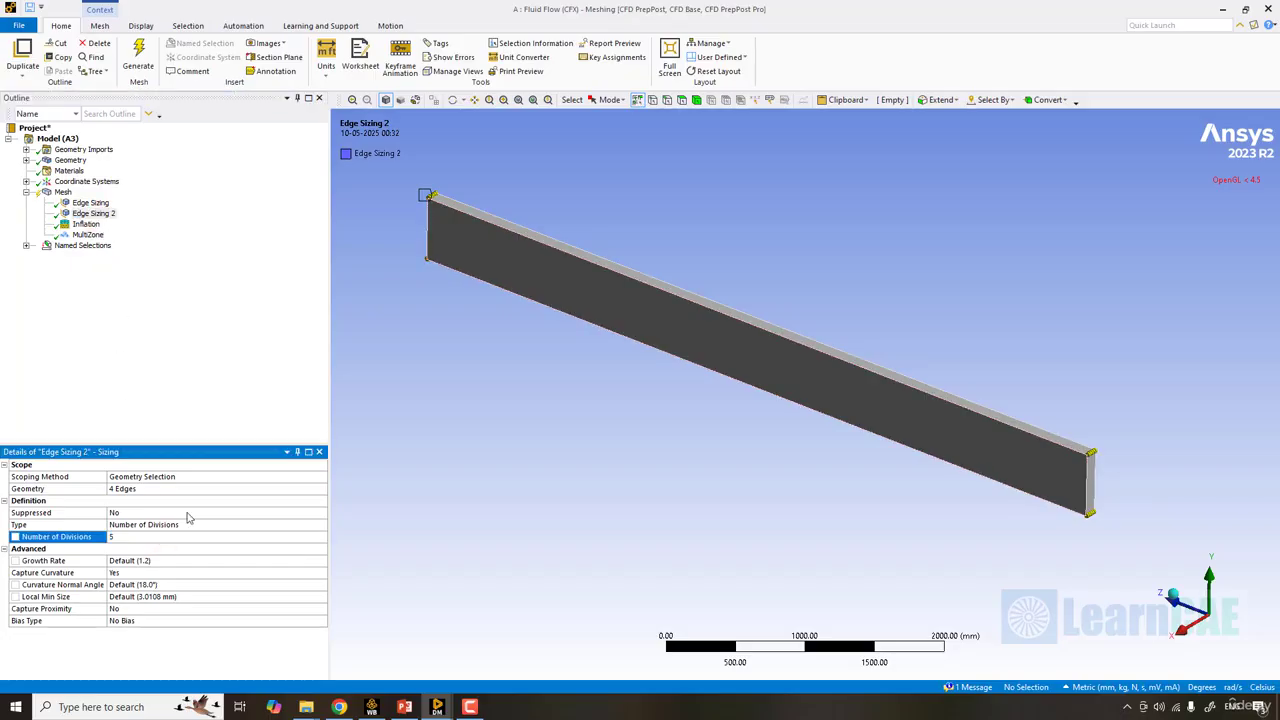
left_click(617, 450)
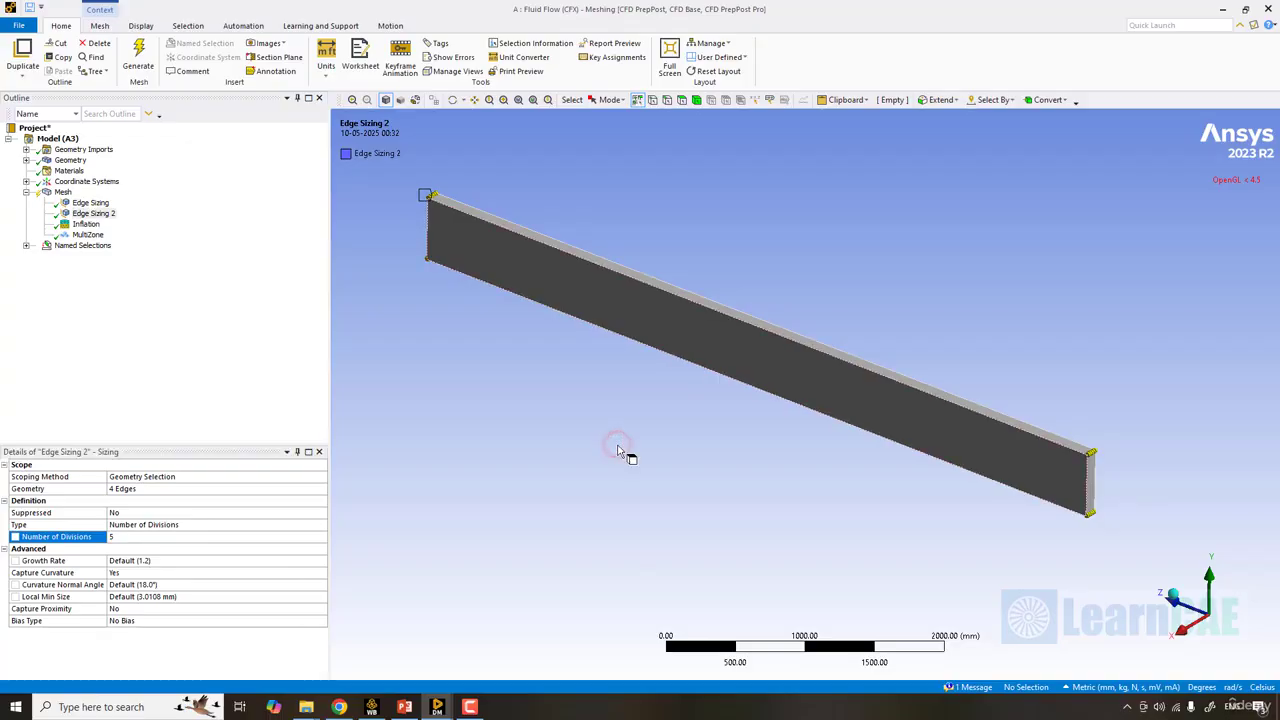
- Select the mesh's Inflation control, and in the web browser open CFD Online's Y-Plus Wall Distance Estimation tool from the search results
left_click(86, 224)
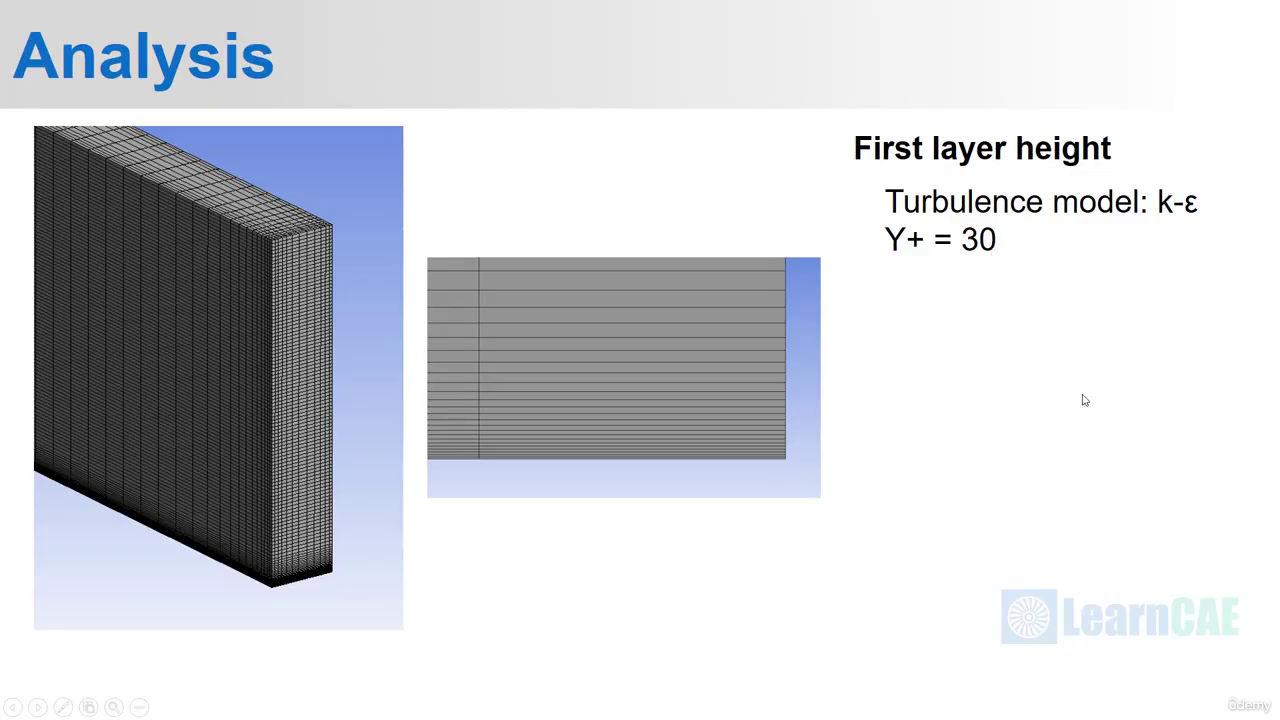
key("alt+Tab")
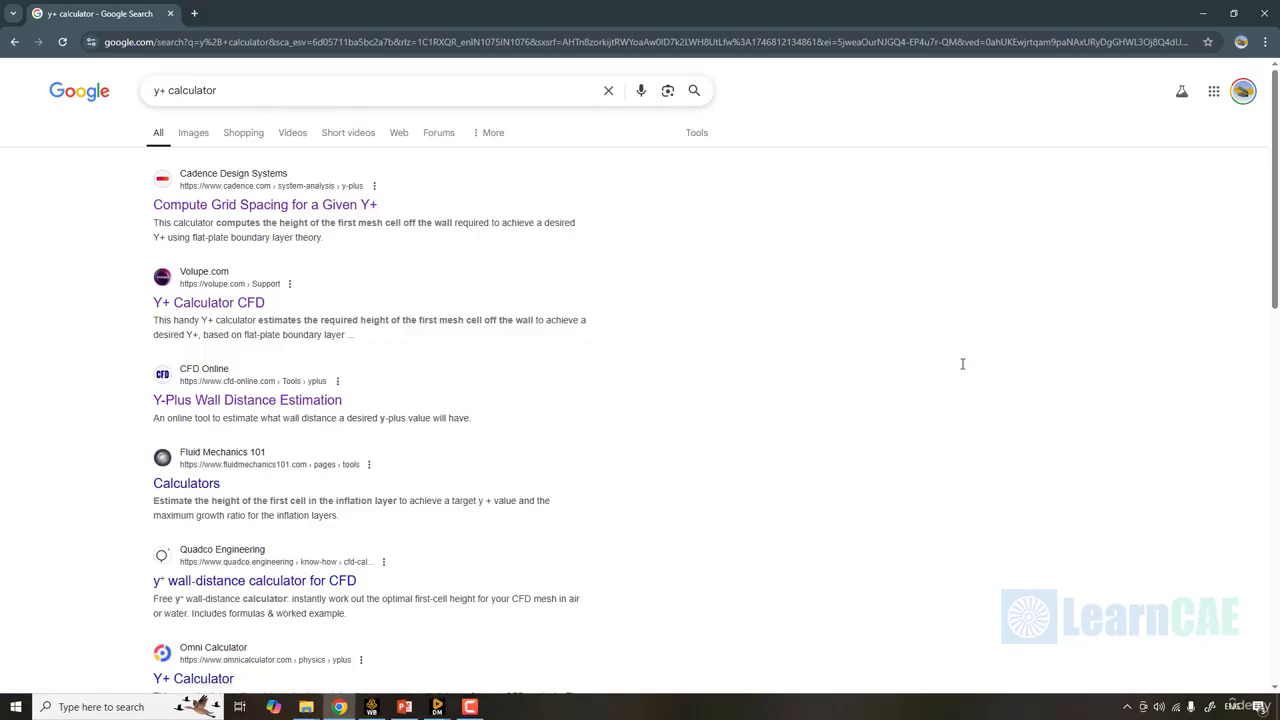
middle_click(247, 400)
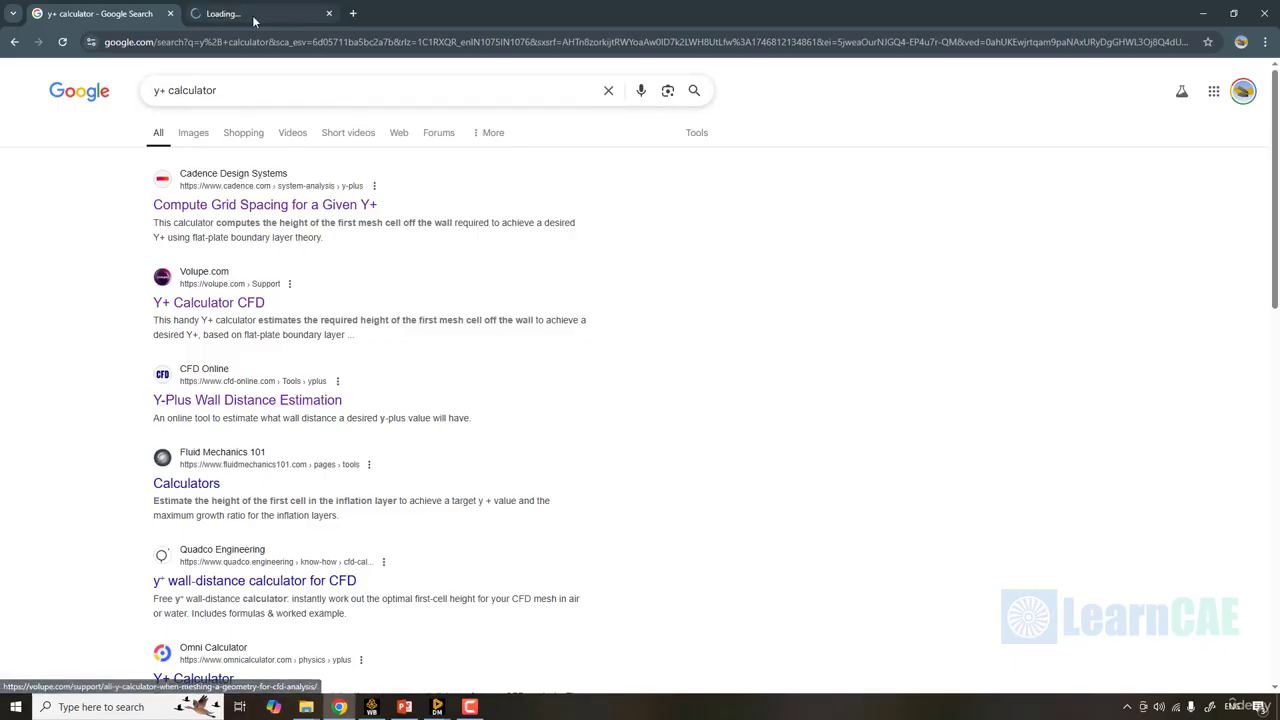
left_click(258, 22)
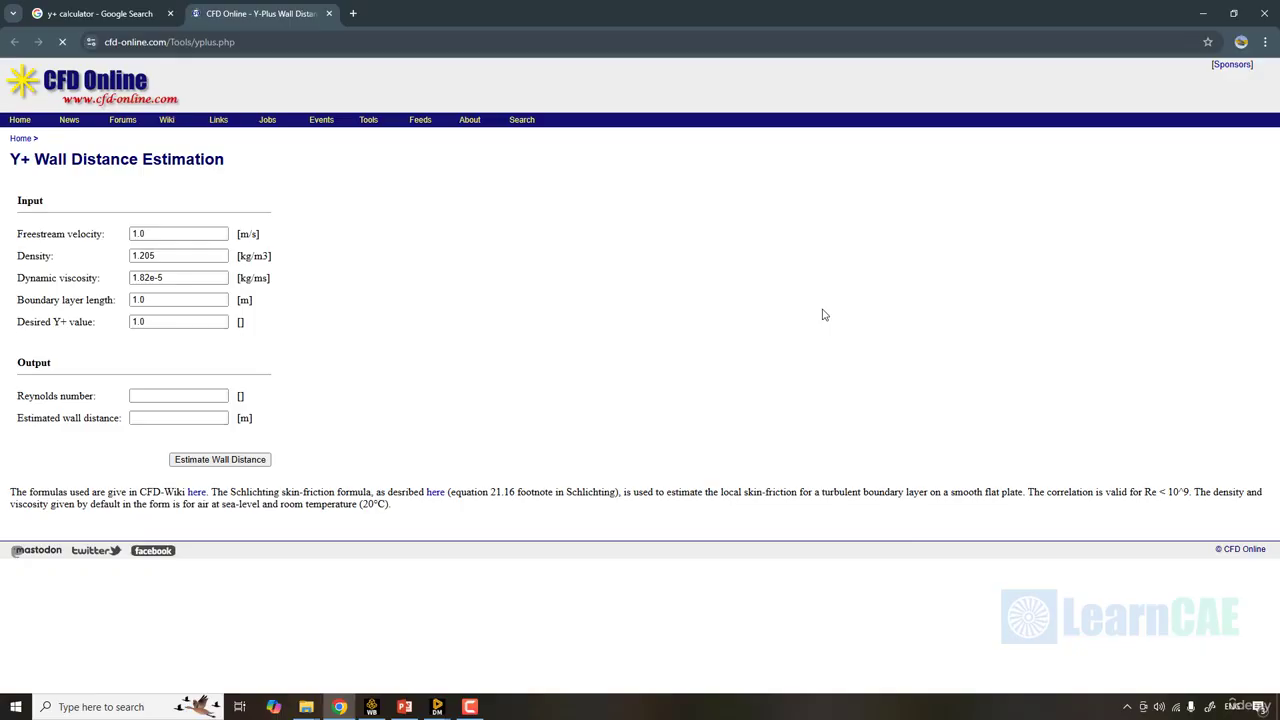
- Set the freestream velocity to 8 m/s and the density to 0.83 kg/m3 in the Y+ calculator
left_click_drag(173, 233, 10, 234)
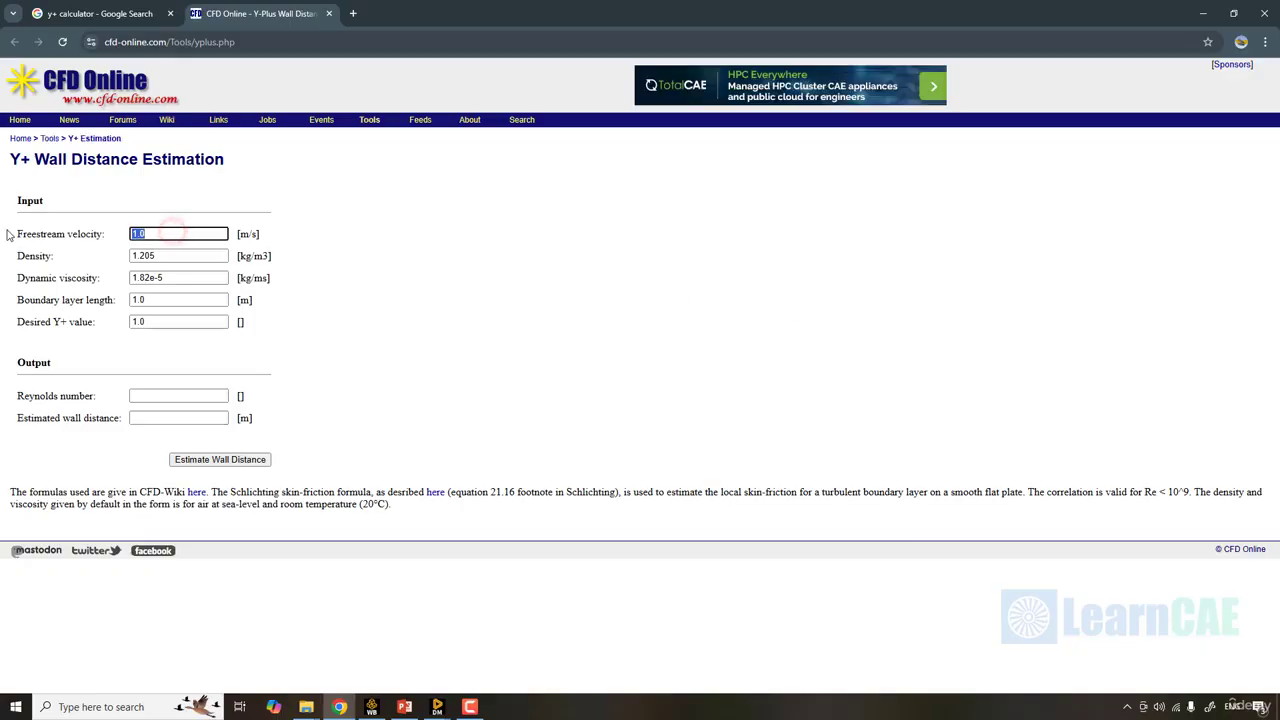
type("8")
left_click_drag(188, 256, 63, 257)
type("0")
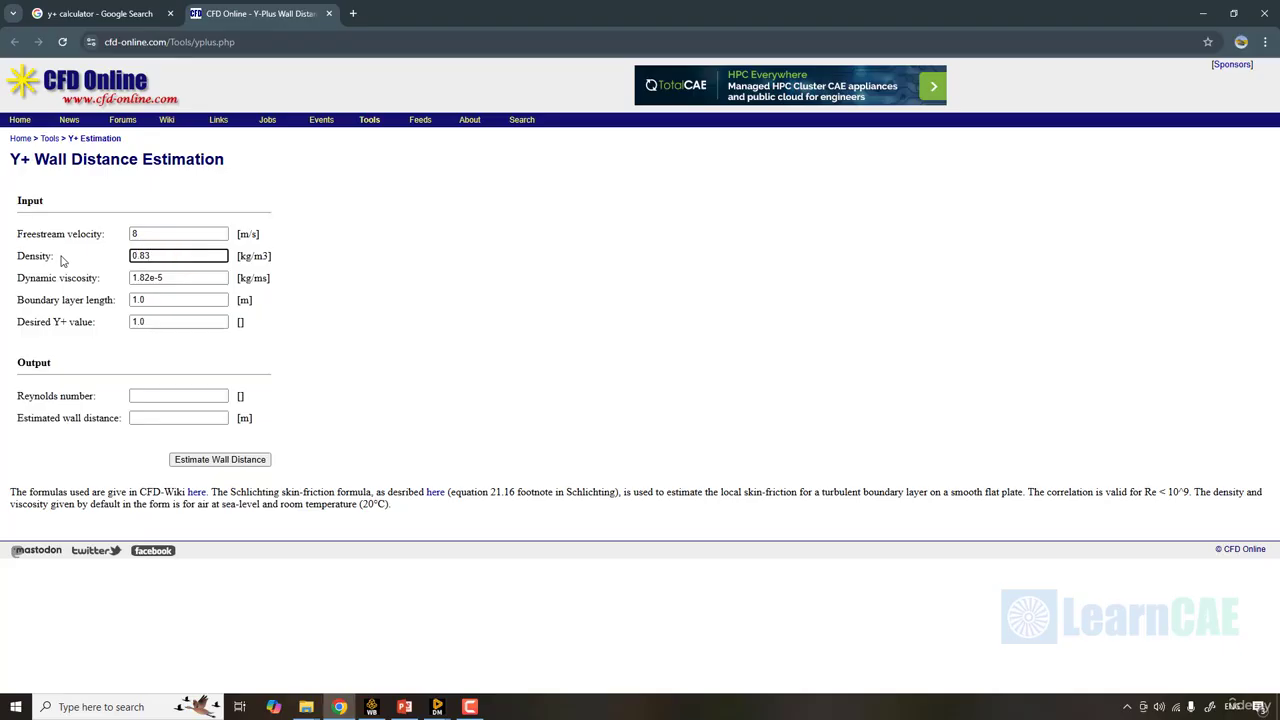
- Arrange the Y+ calculator side by side with the PowerPoint slide Theoretical Solution that lists the air properties
left_click_drag(590, 15, 1278, 300)
left_click(491, 634)
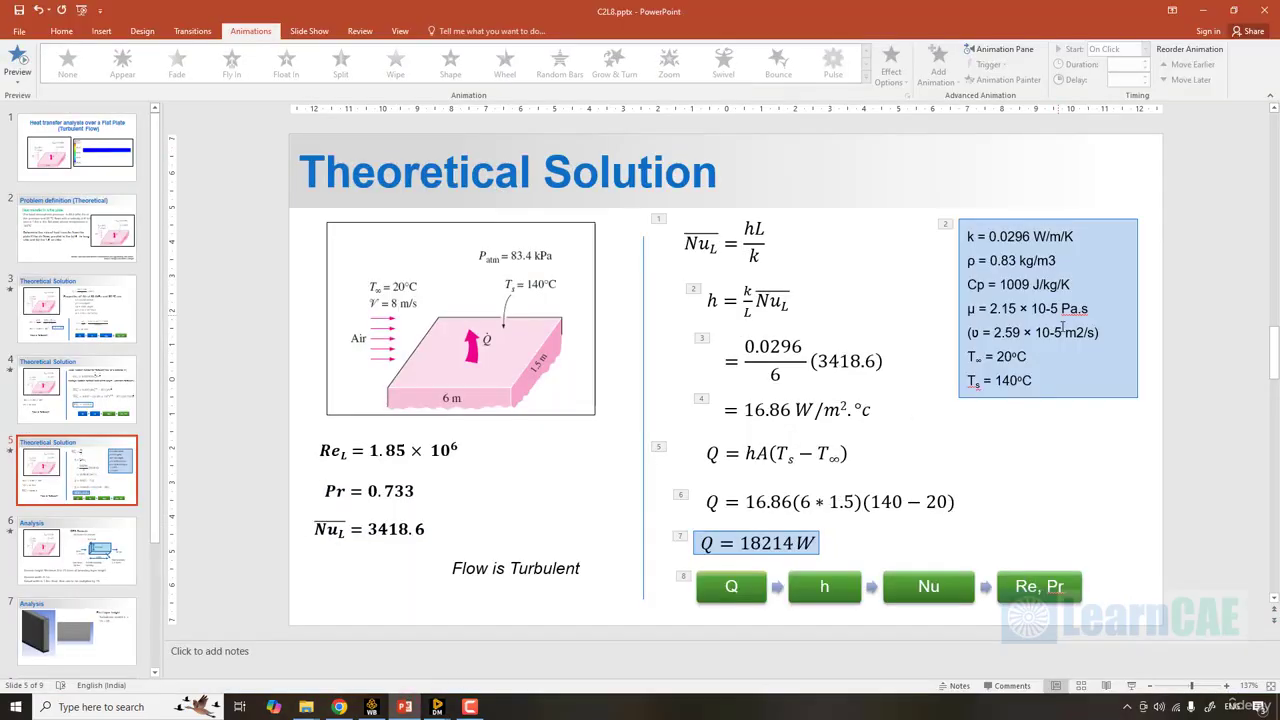
left_click_drag(986, 14, 2, 160)
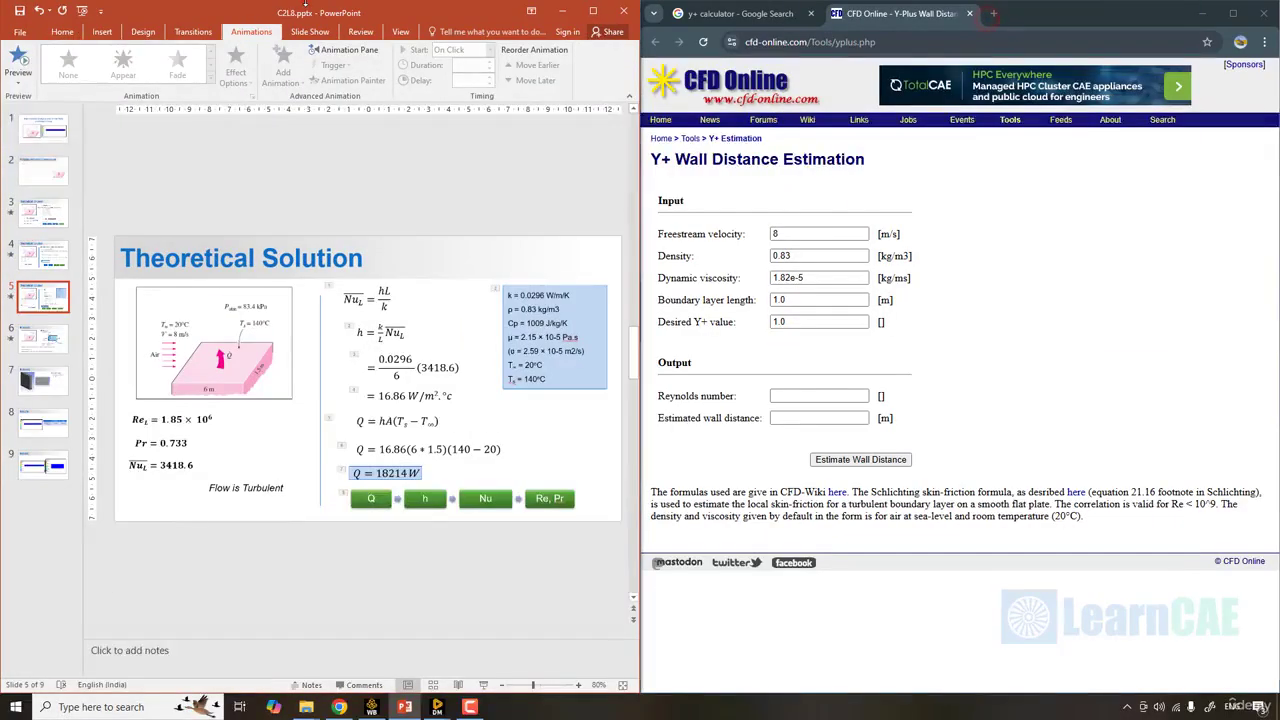
- Set the dynamic viscosity to 2.15e-5 kg/ms and the boundary layer length to 6 m in the Y+ calculator
left_click_drag(787, 278, 733, 281)
type("2.15")
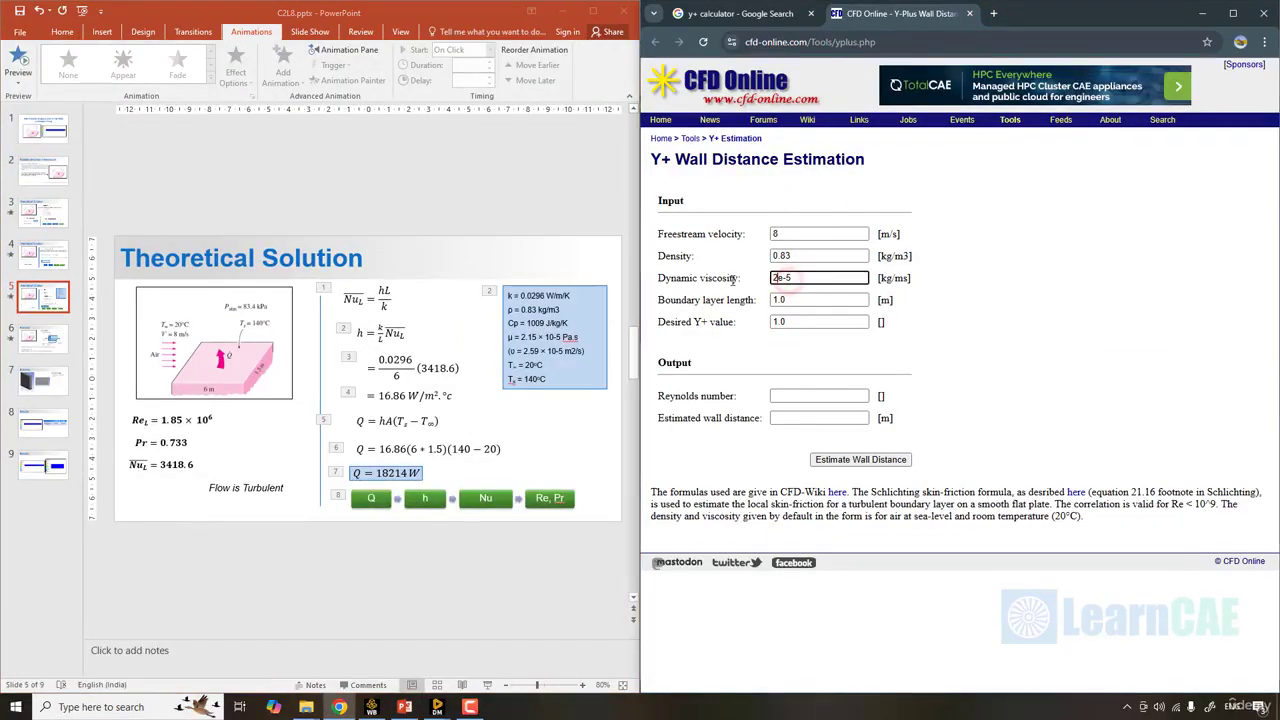
left_click(800, 300)
left_click_drag(800, 300, 771, 300)
type("6")
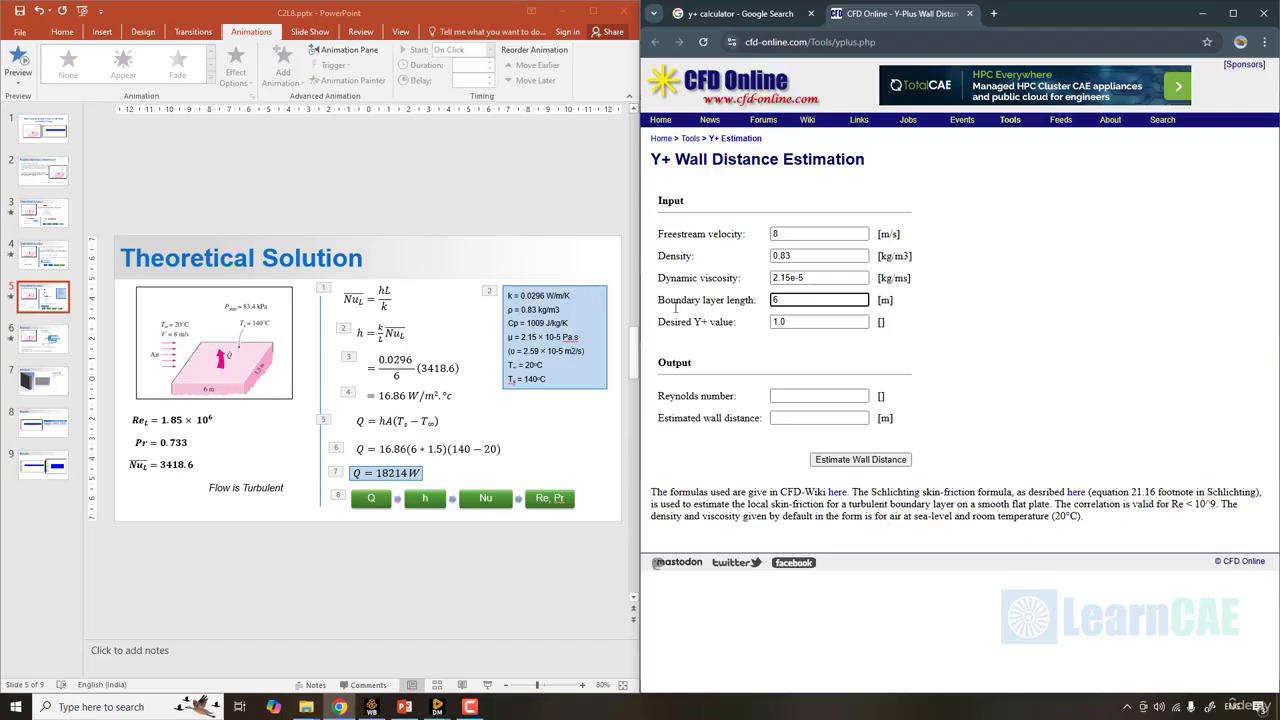
- Set the desired Y+ value to 30 in the Y+ calculator and estimate the wall distance
key("Tab")
type("30")
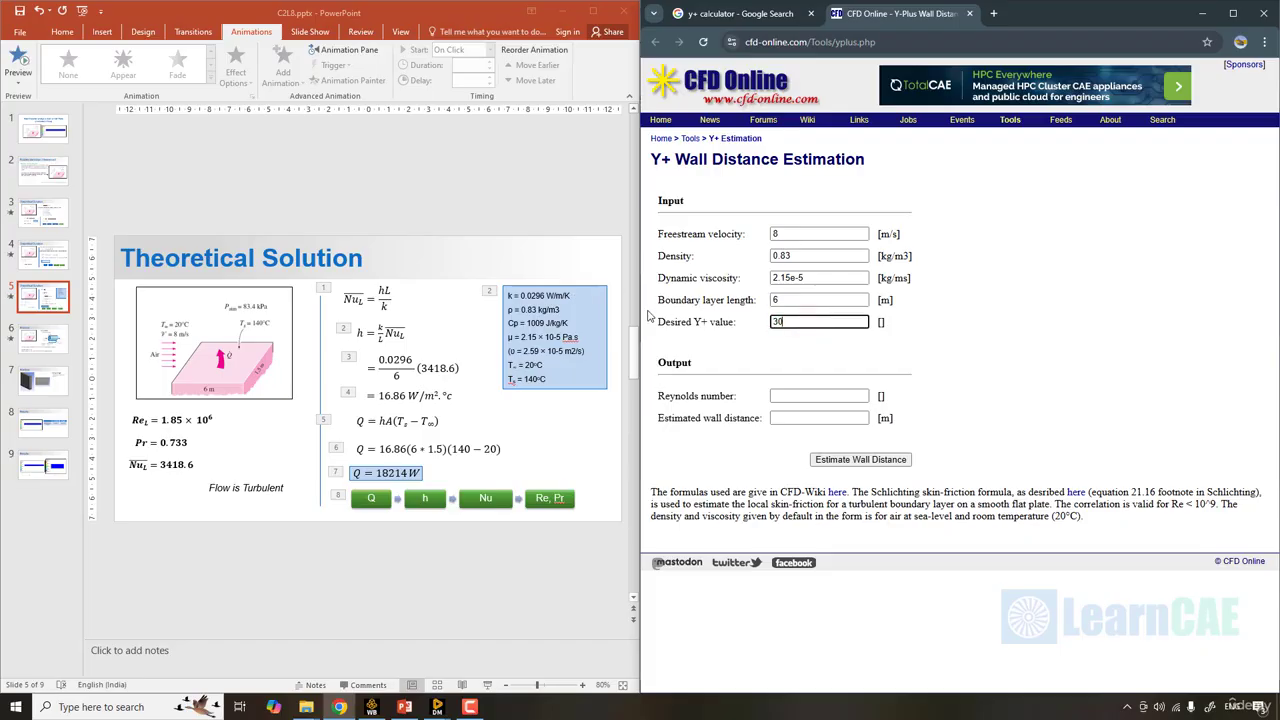
left_click(848, 460)
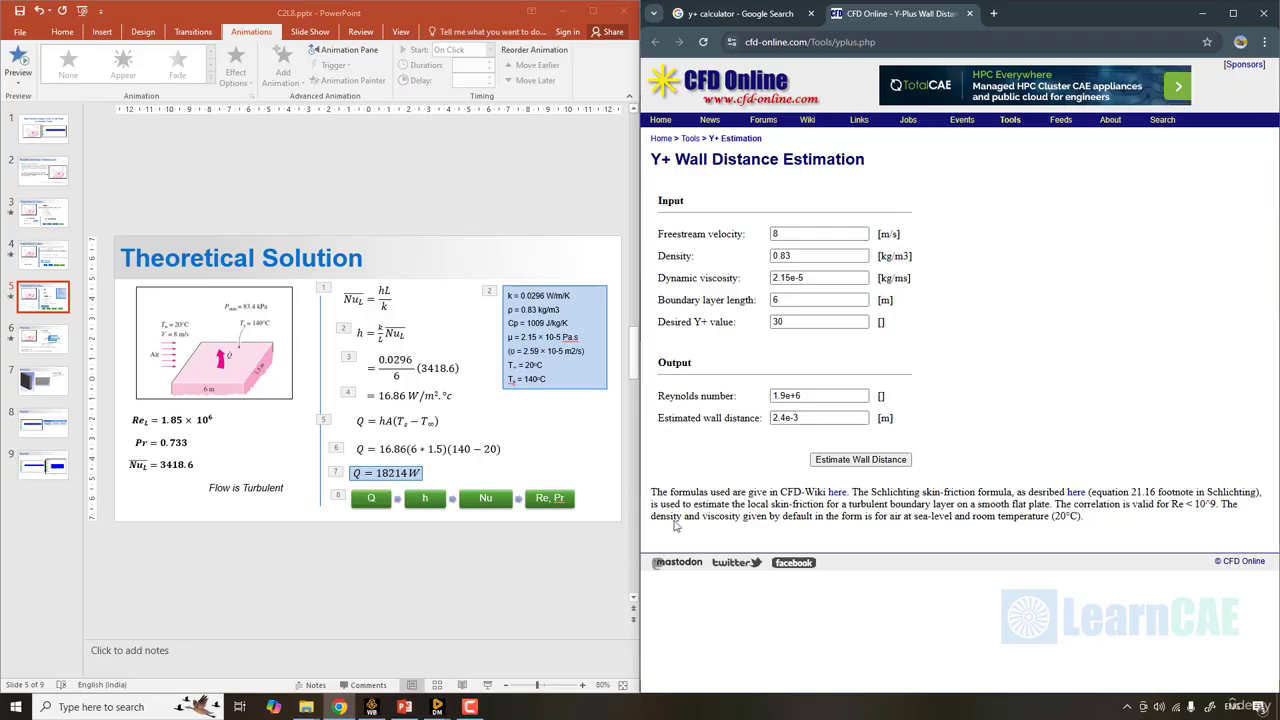
- Switch to Ansys Meshing and set the Inflation control's first layer height to 2.4 mm
mouse_move(456, 706)
left_click(529, 628)
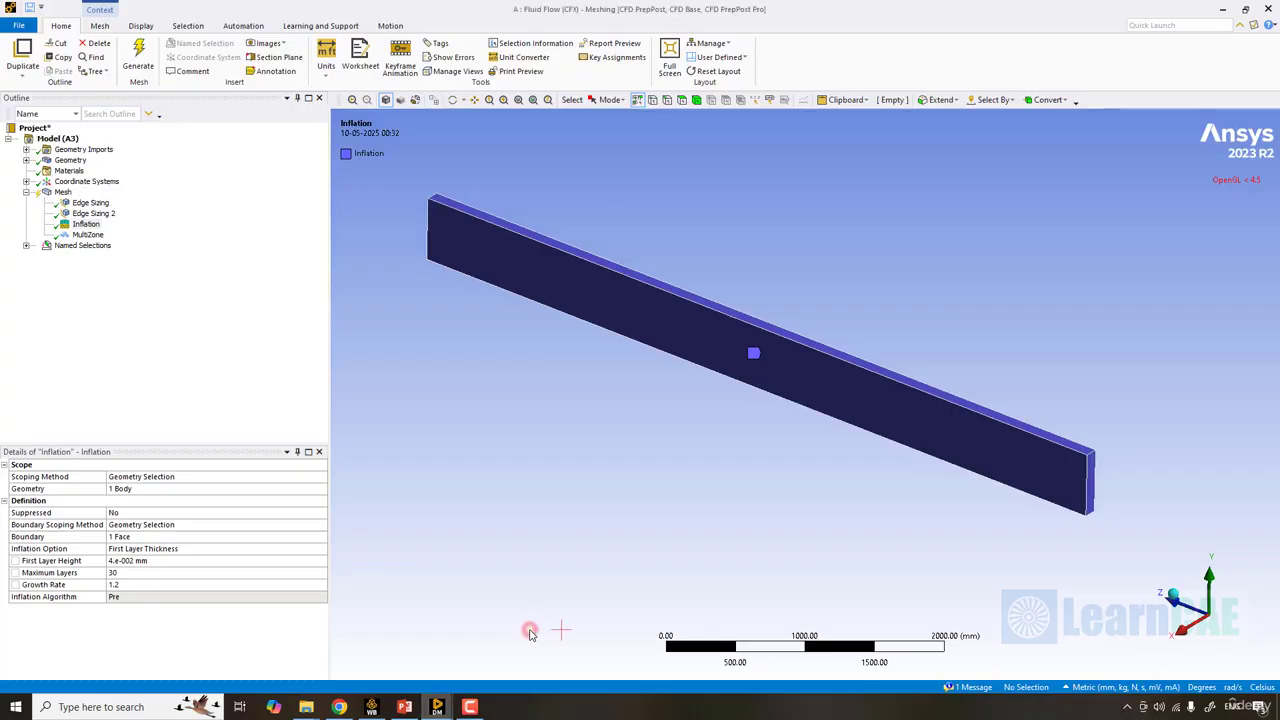
left_click(87, 225)
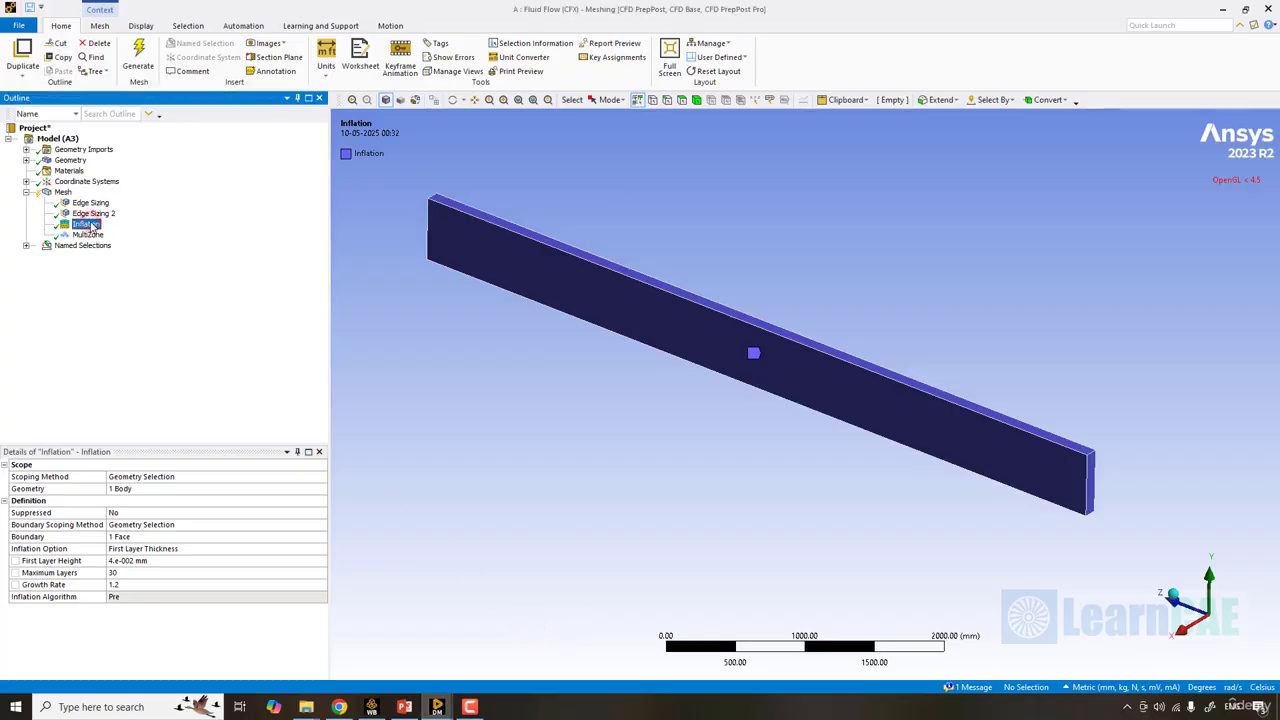
left_click(158, 560)
type("2.4")
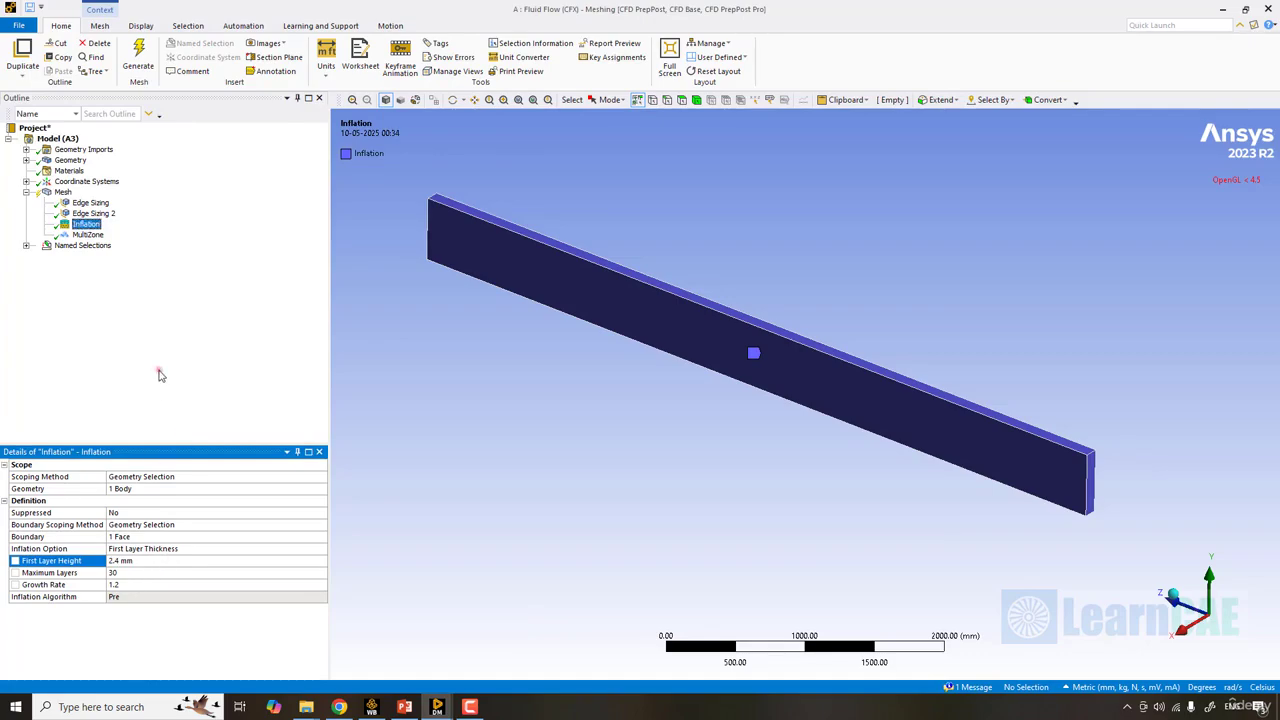
left_click(157, 368)
- Expand the named selections and try to generate the mesh with the new first layer height
left_click(27, 246)
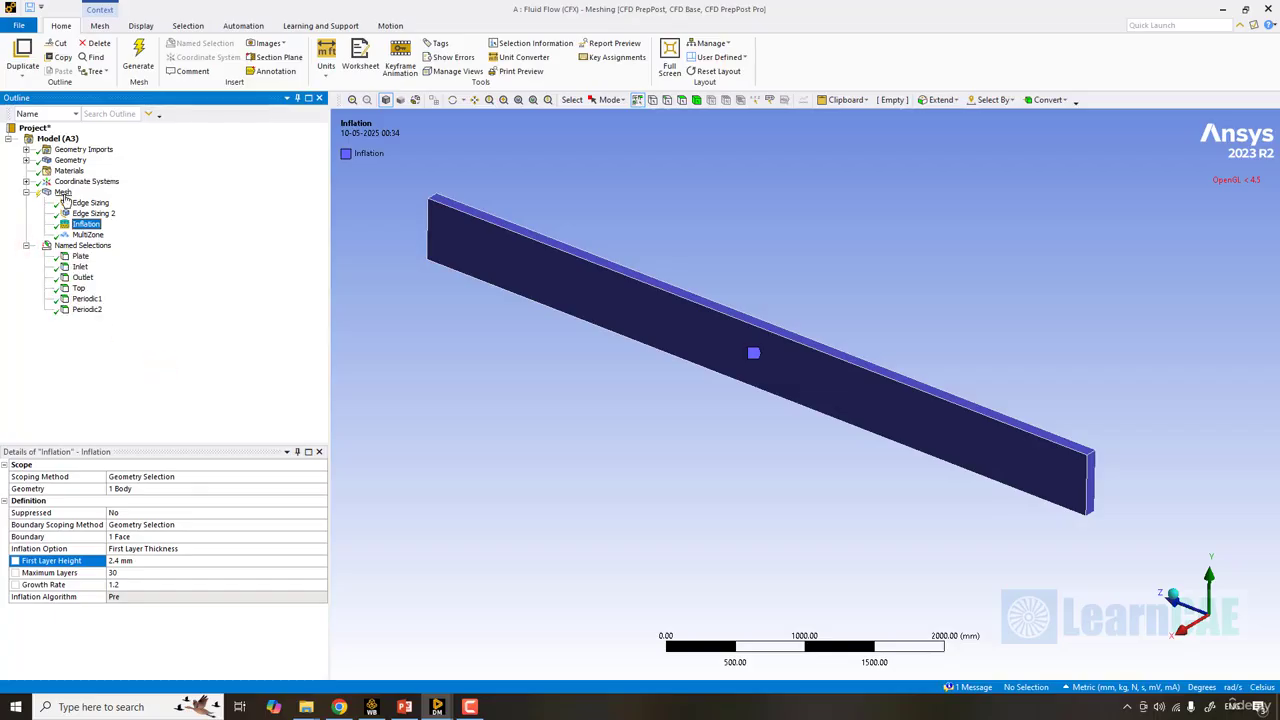
left_click(62, 192)
right_click(62, 192)
left_click(120, 234)
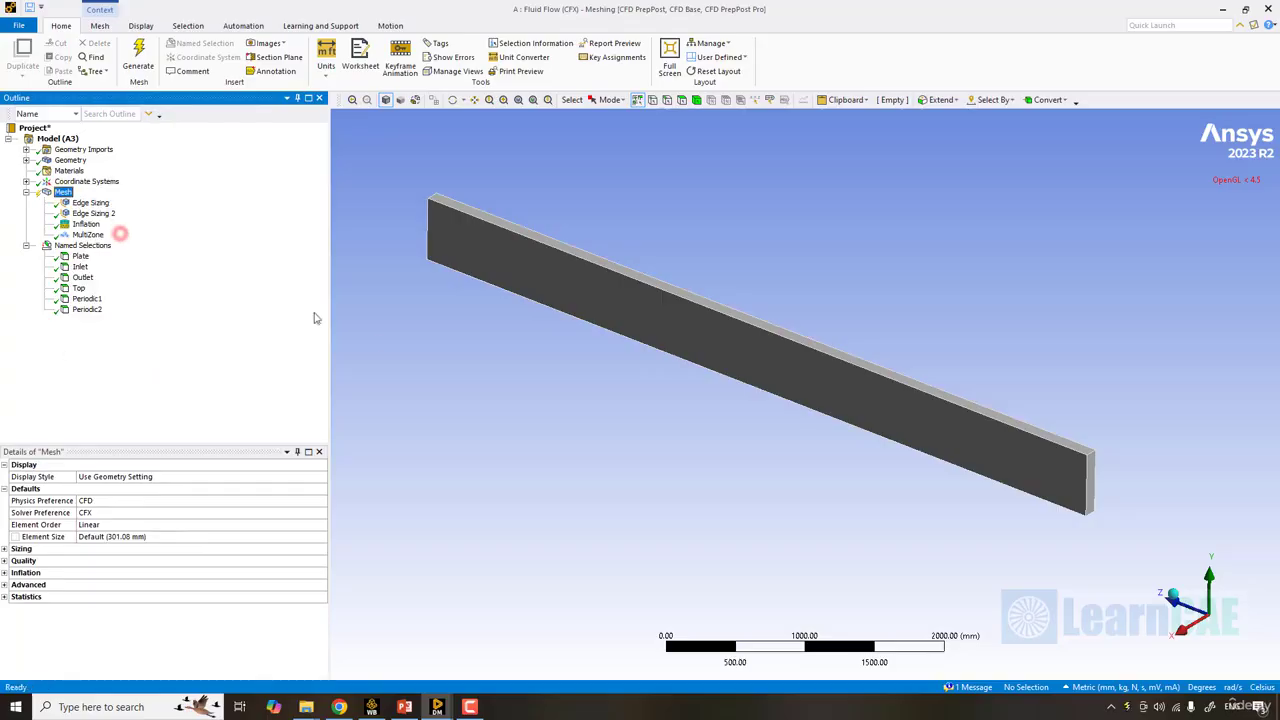
left_click(658, 452)
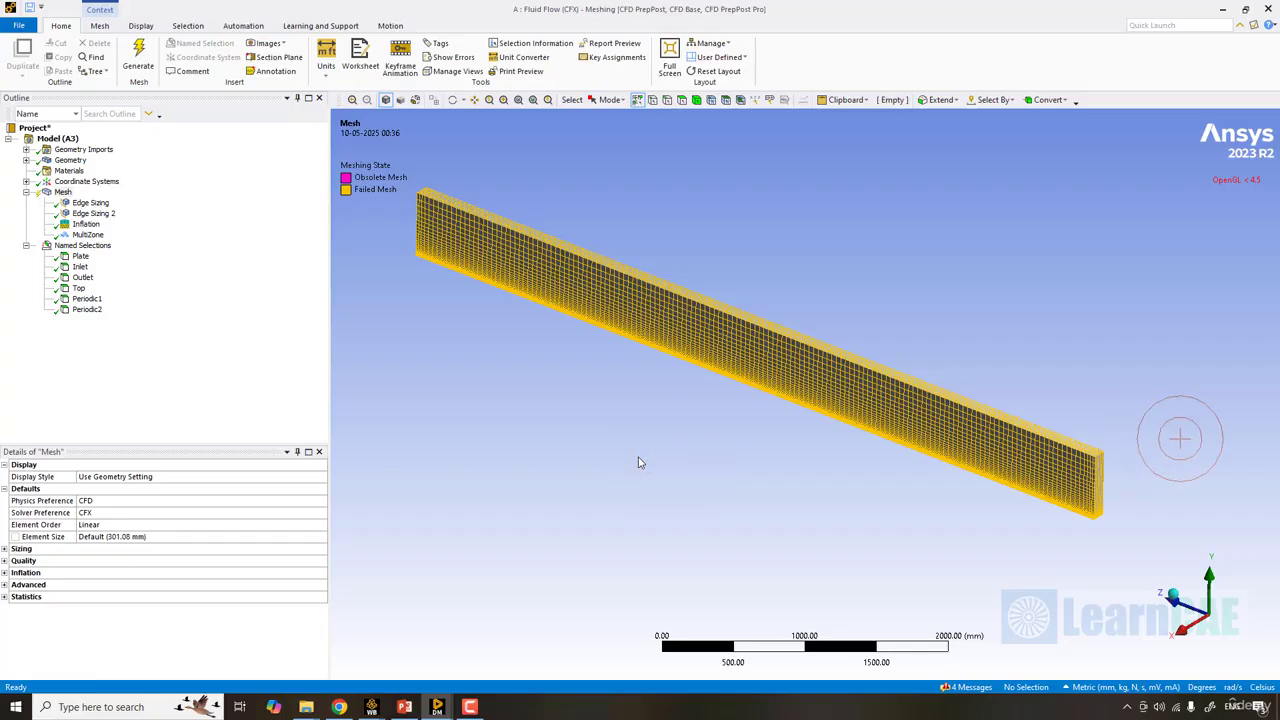
- Set the Inflation control's growth rate to 1.1 and regenerate the mesh
left_click(85, 224)
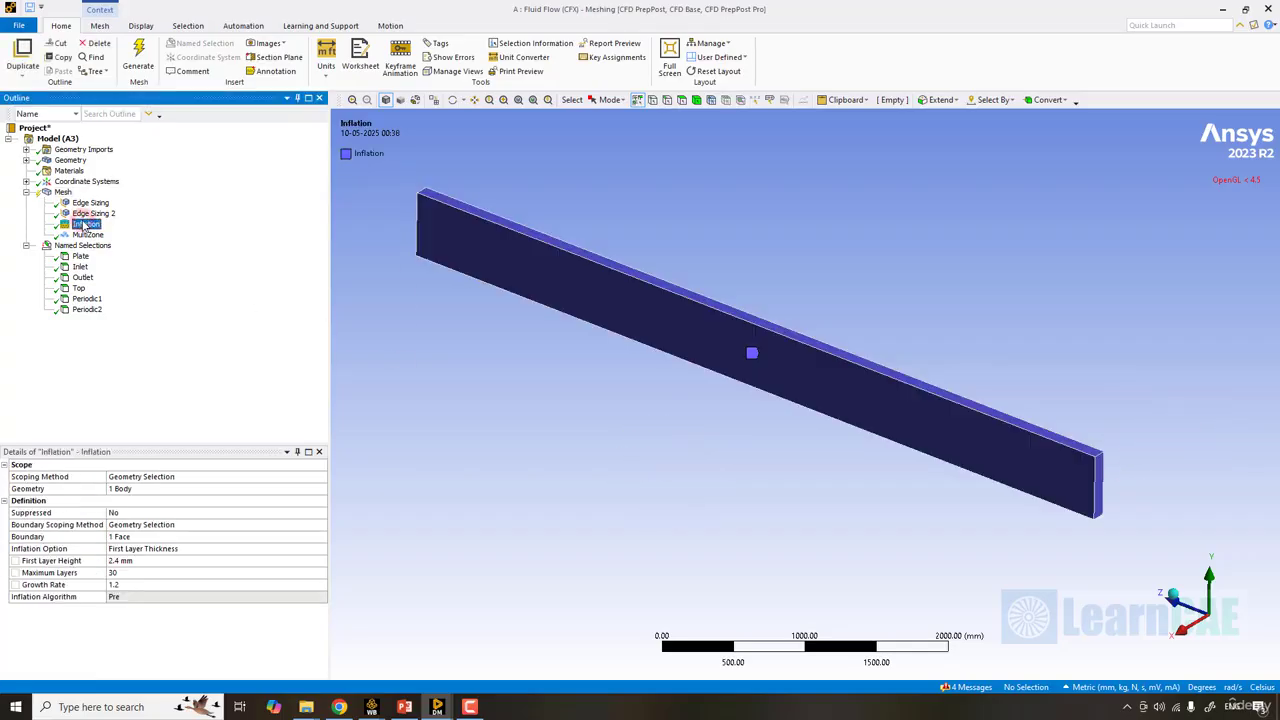
left_click(133, 587)
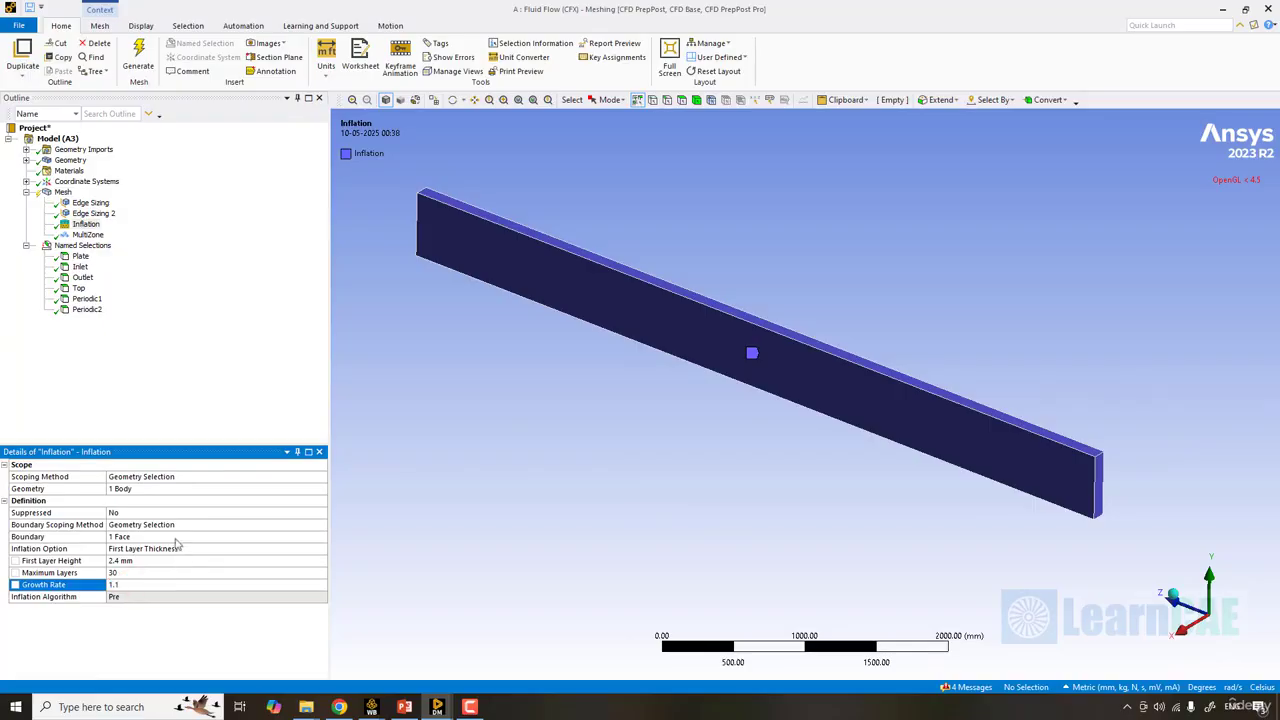
right_click(63, 192)
left_click(145, 230)
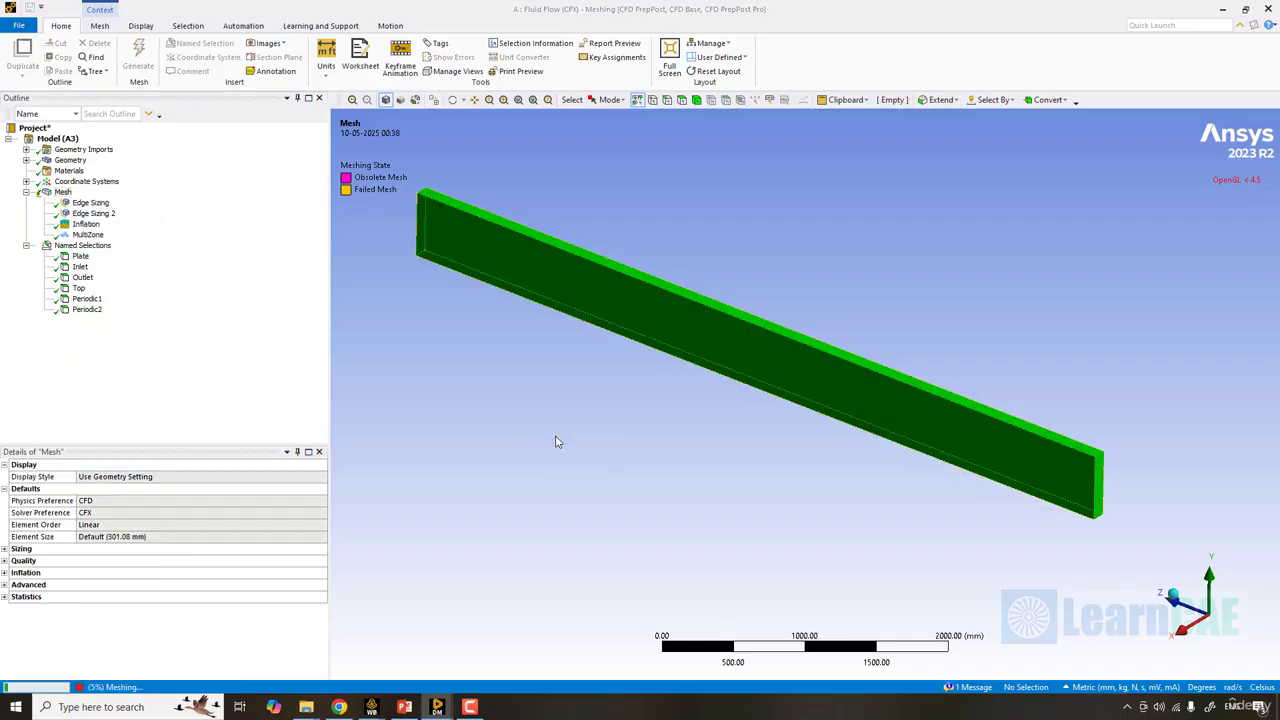
- Examine the regenerated plate mesh up close and as a whole, including the inflation layers along the lower edge
scroll(891, 517, "up", 4)
middle_click_drag(893, 511, 750, 436, "ctrl")
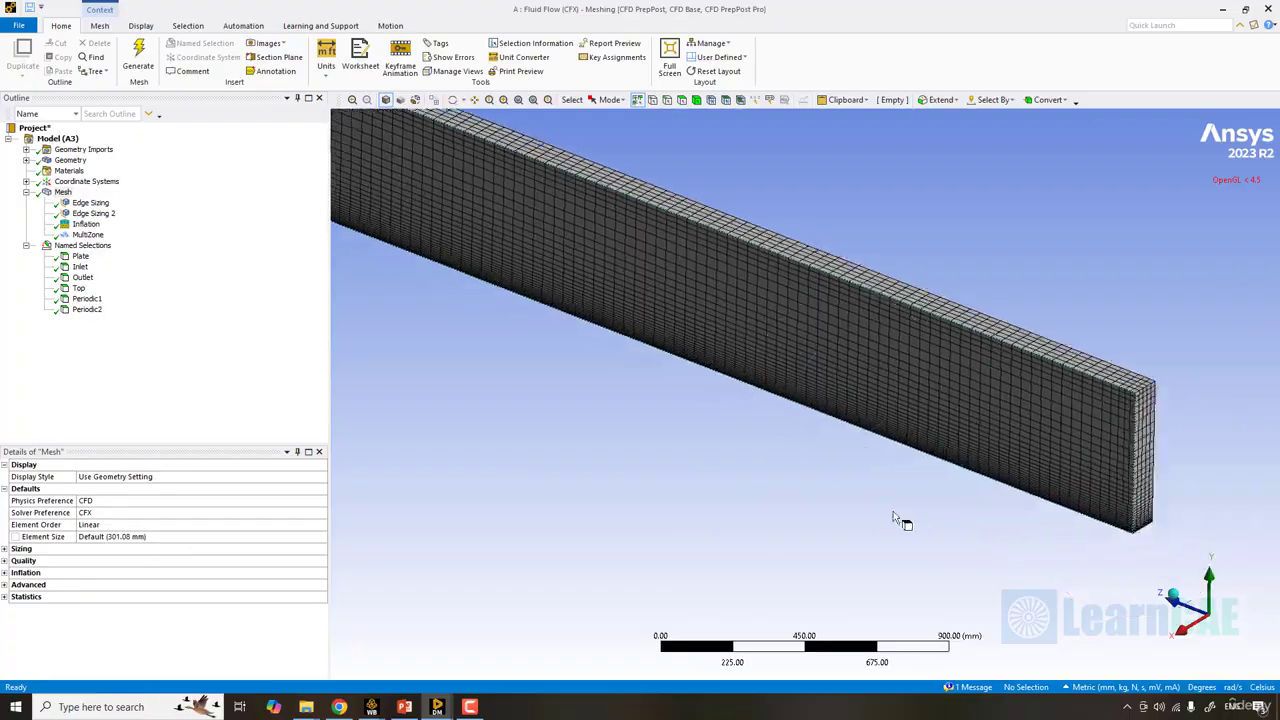
scroll(893, 511, "up", 4)
middle_click_drag(893, 511, 1138, 503, "ctrl")
scroll(785, 445, "down", 9)
scroll(776, 440, "down", 4)
scroll(778, 443, "up", 3)
scroll(776, 440, "up", 3)
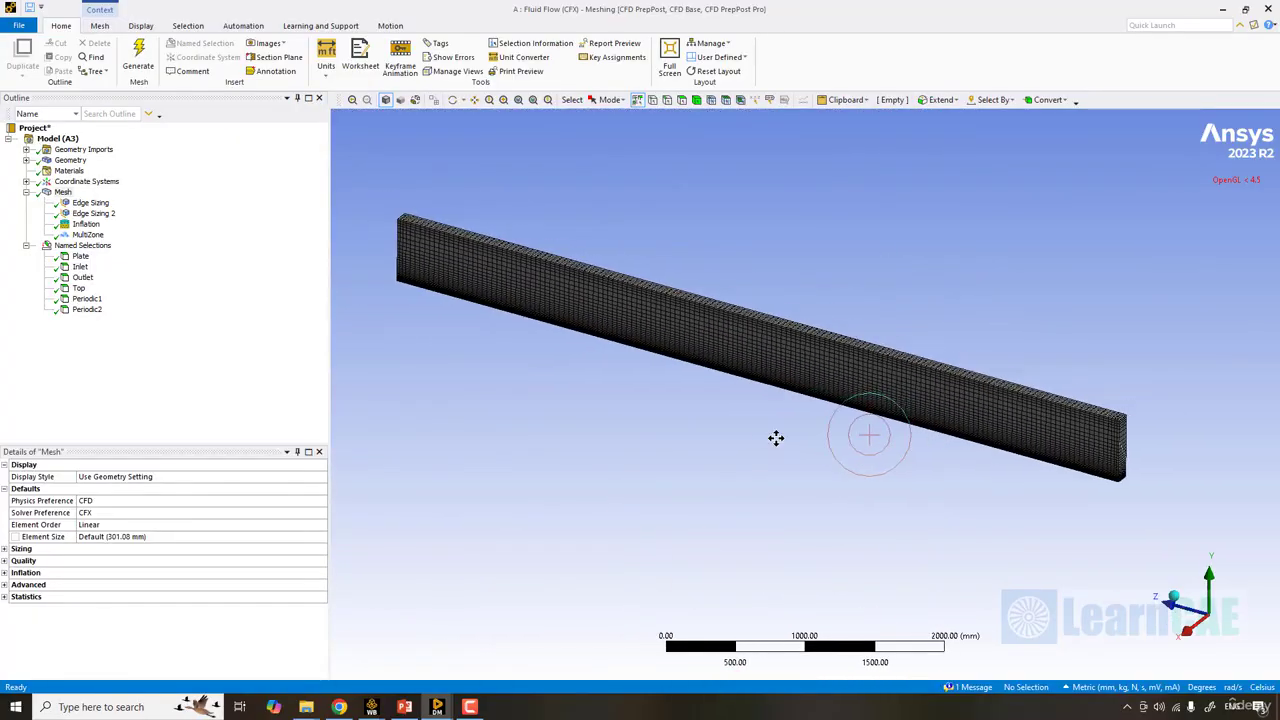
- Close the Meshing window and update the Mesh cell of the Fluid Flow (CFX) system in Workbench
left_click(1270, 9)
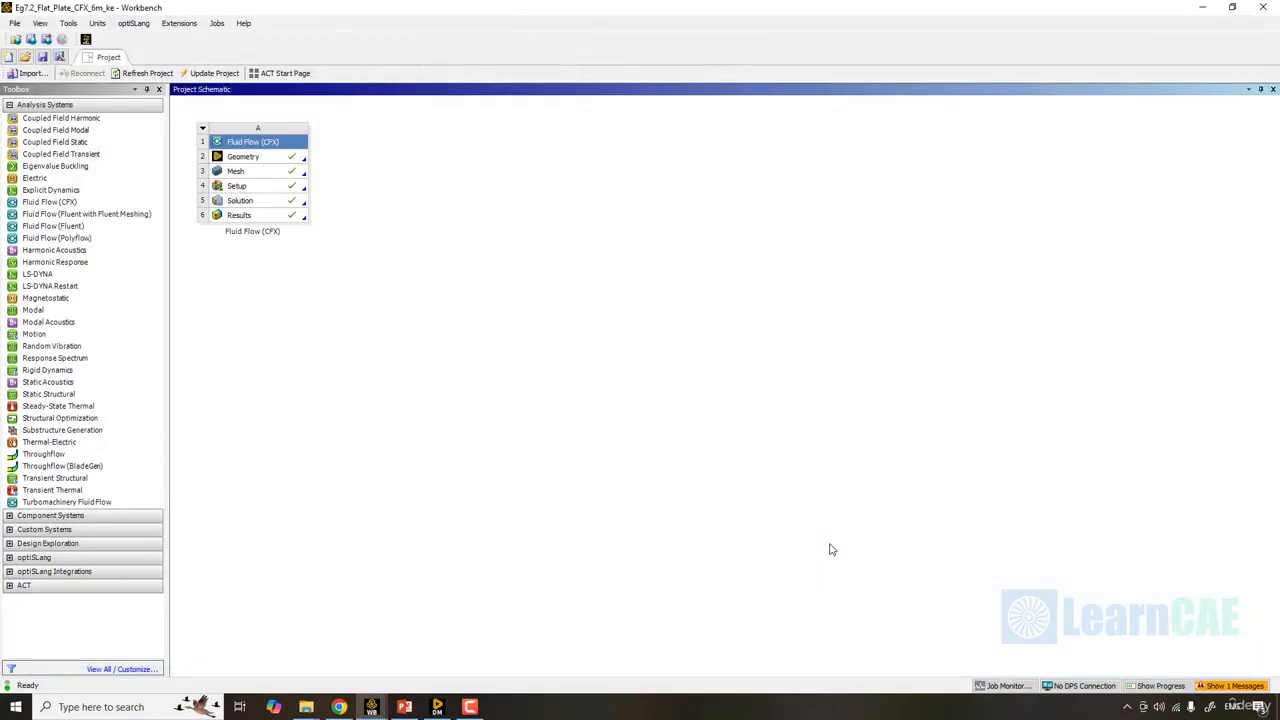
right_click(264, 176)
left_click(324, 253)
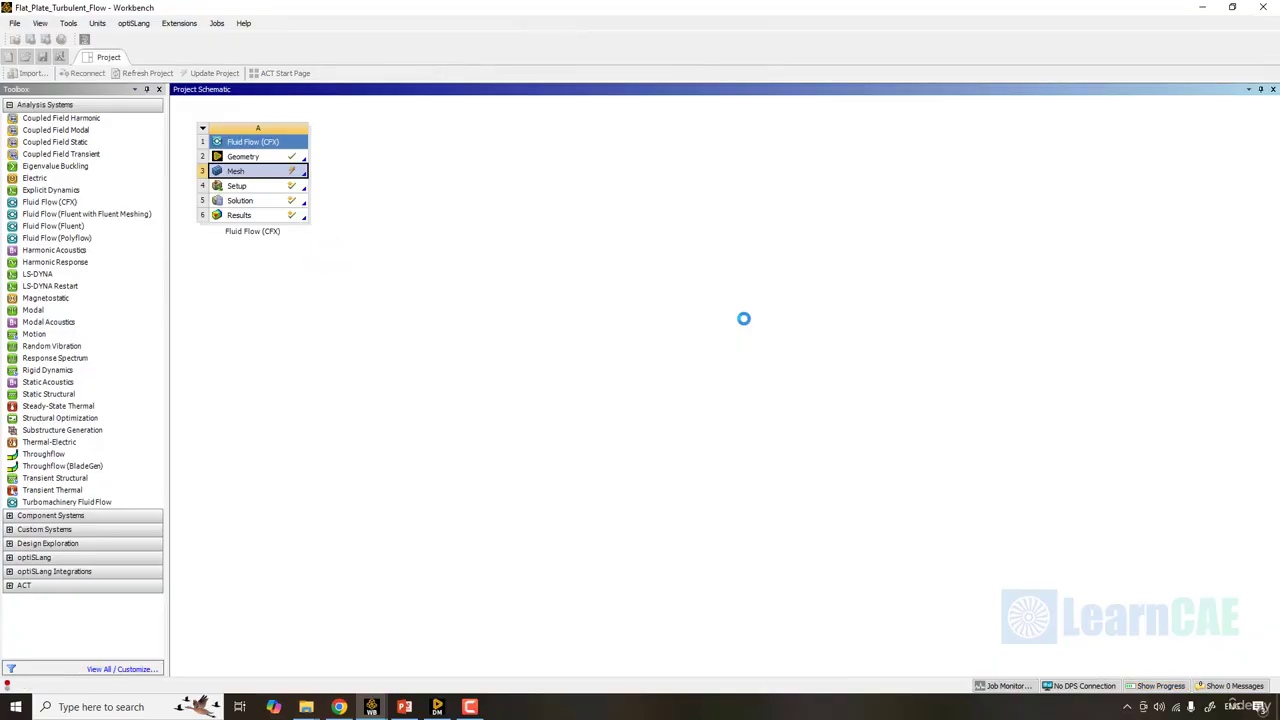
left_click(579, 221)
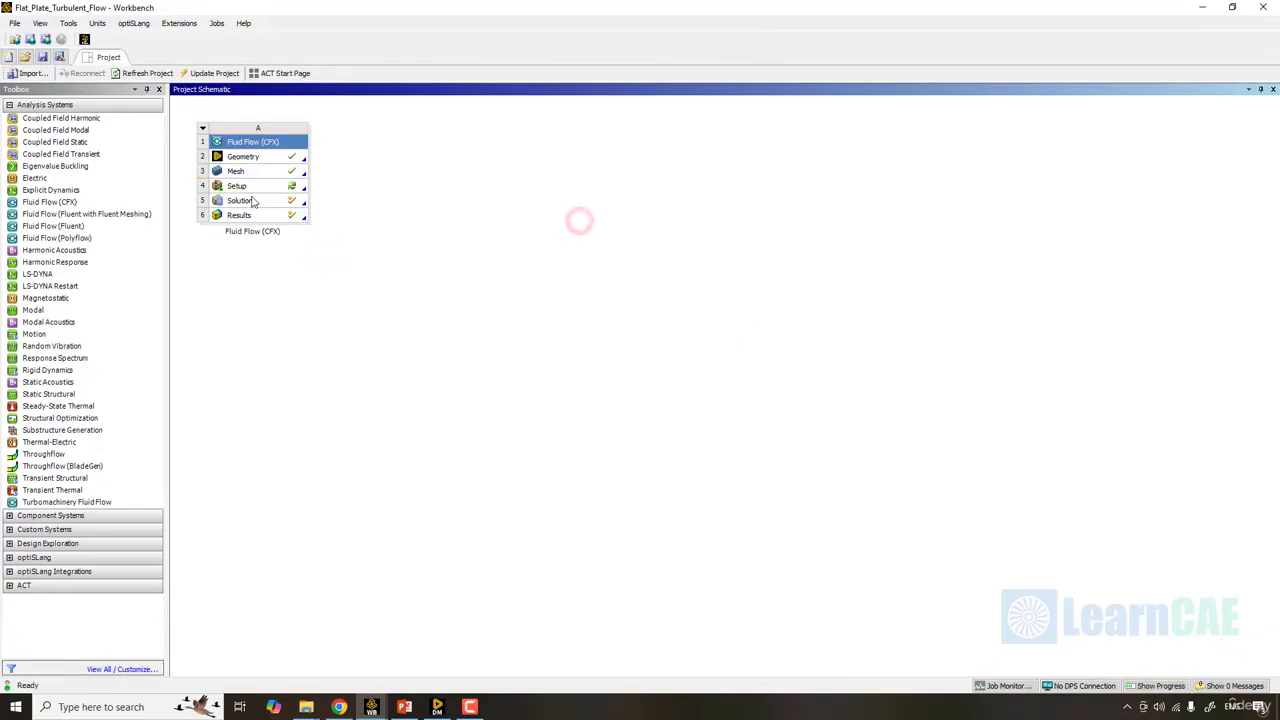